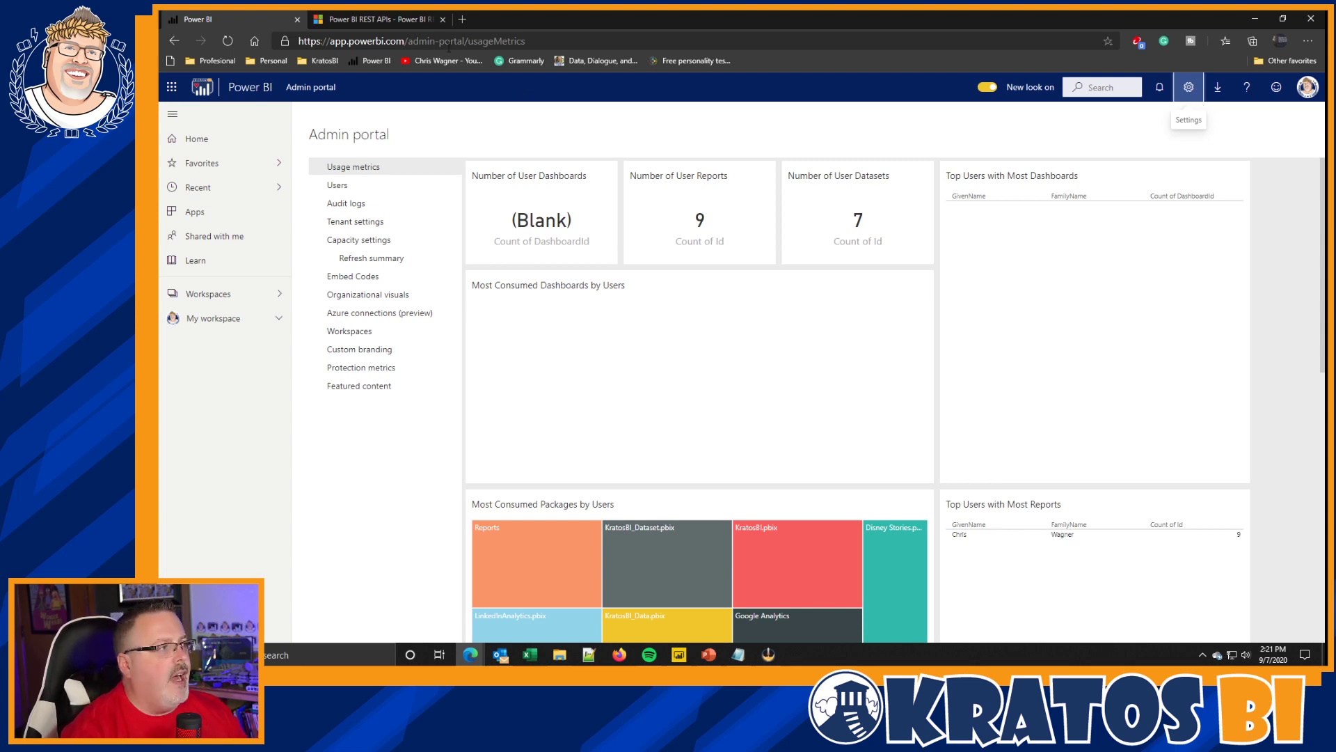
View the Power BI REST APIs documentation overview and return to the admin portal.
left_click(389, 21)
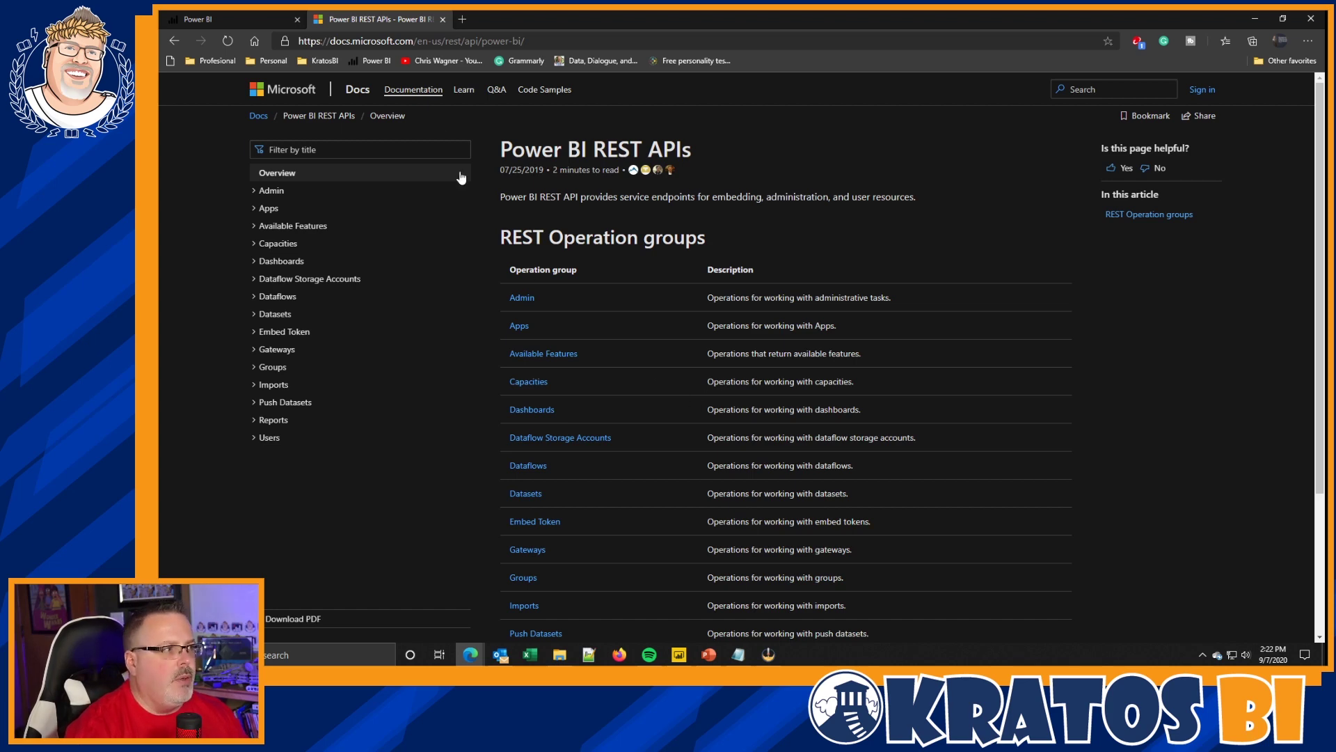
left_click(217, 19)
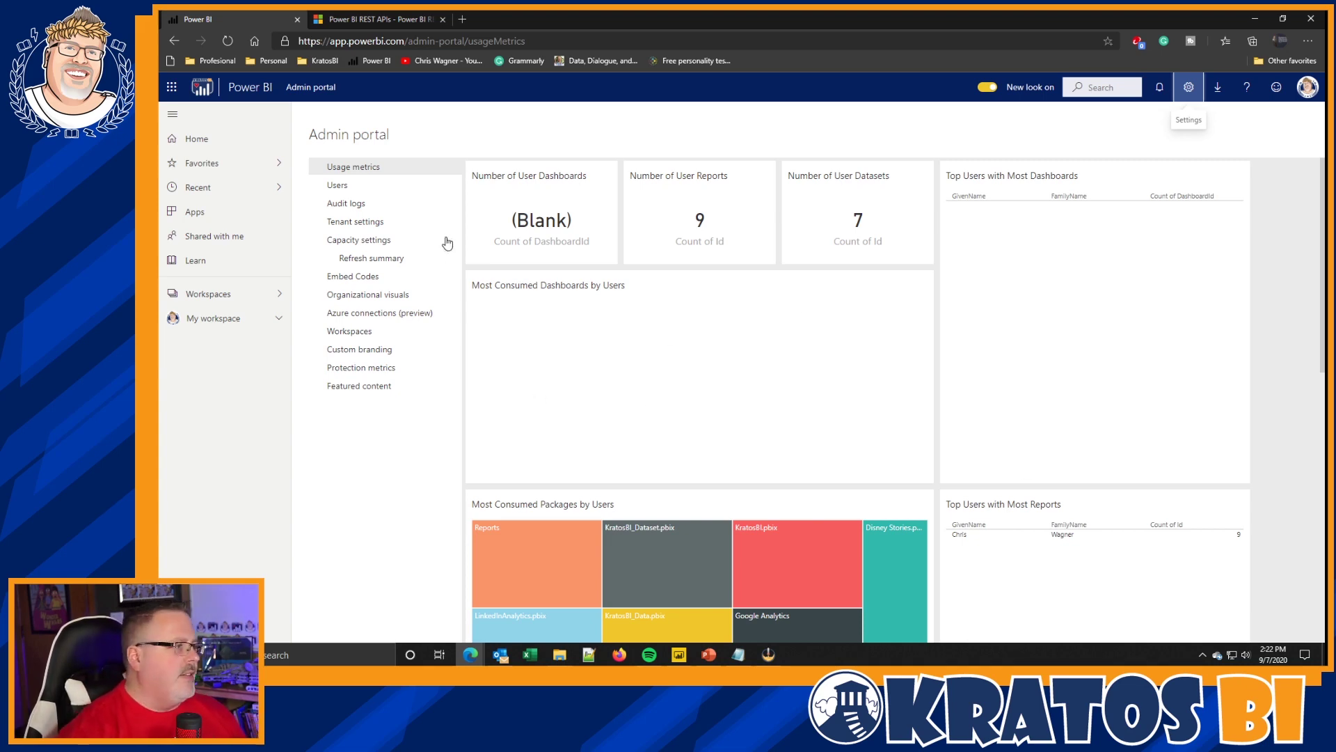
Open the Microsoft 365 Admin Center from the Users section and return to the Power BI admin portal.
left_click(338, 190)
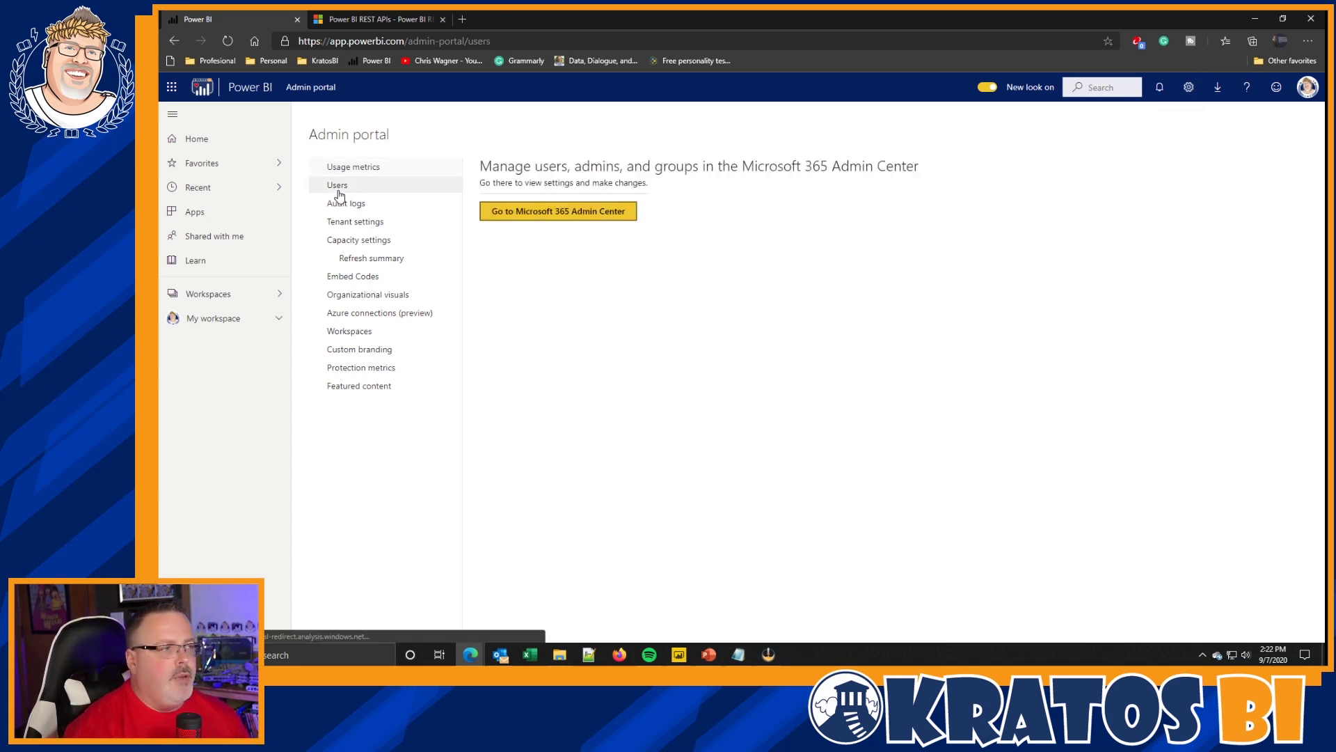
left_click(352, 207)
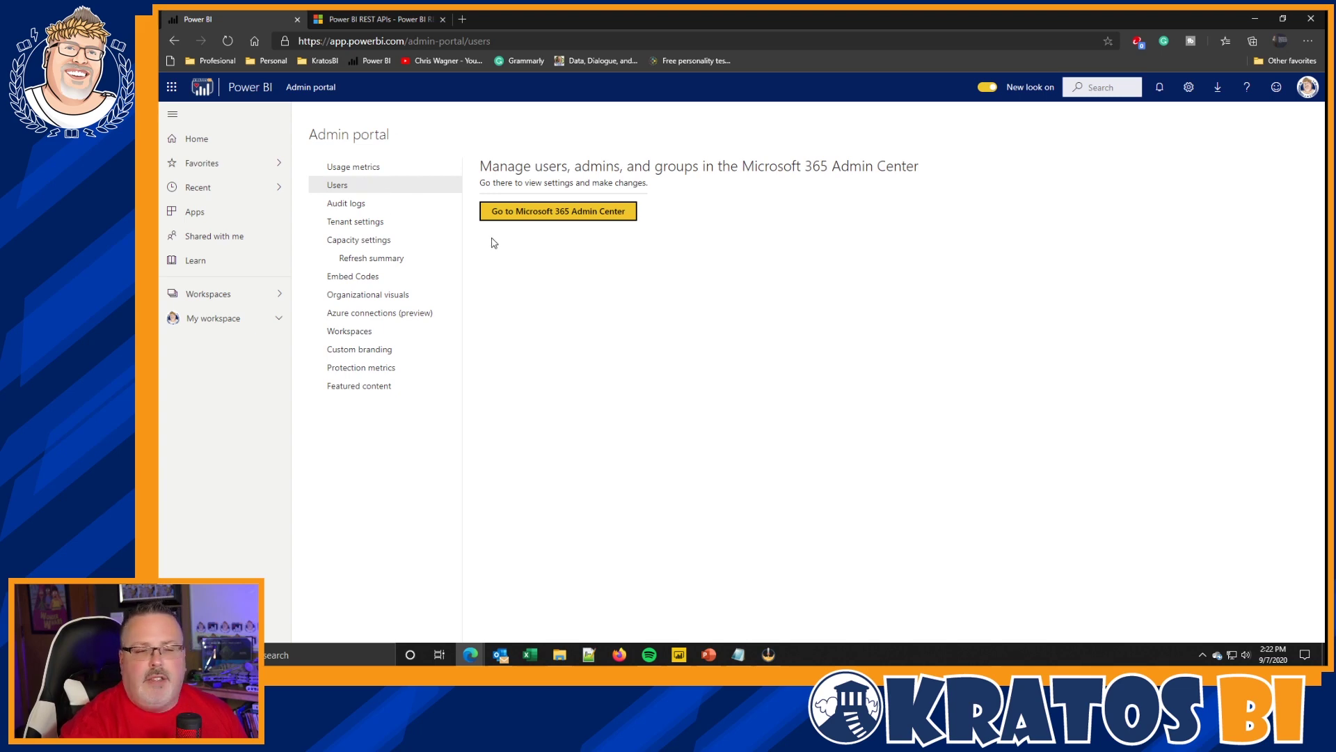
left_click(525, 215)
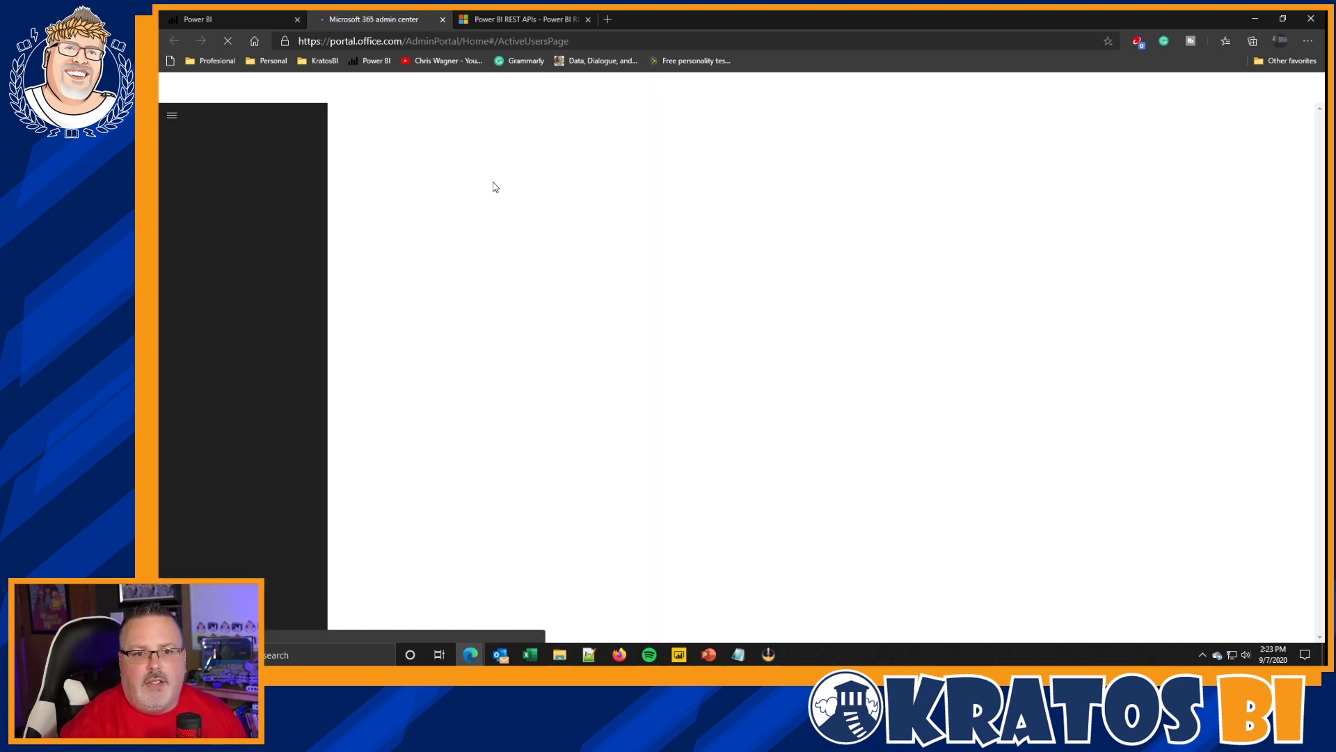
left_click(263, 19)
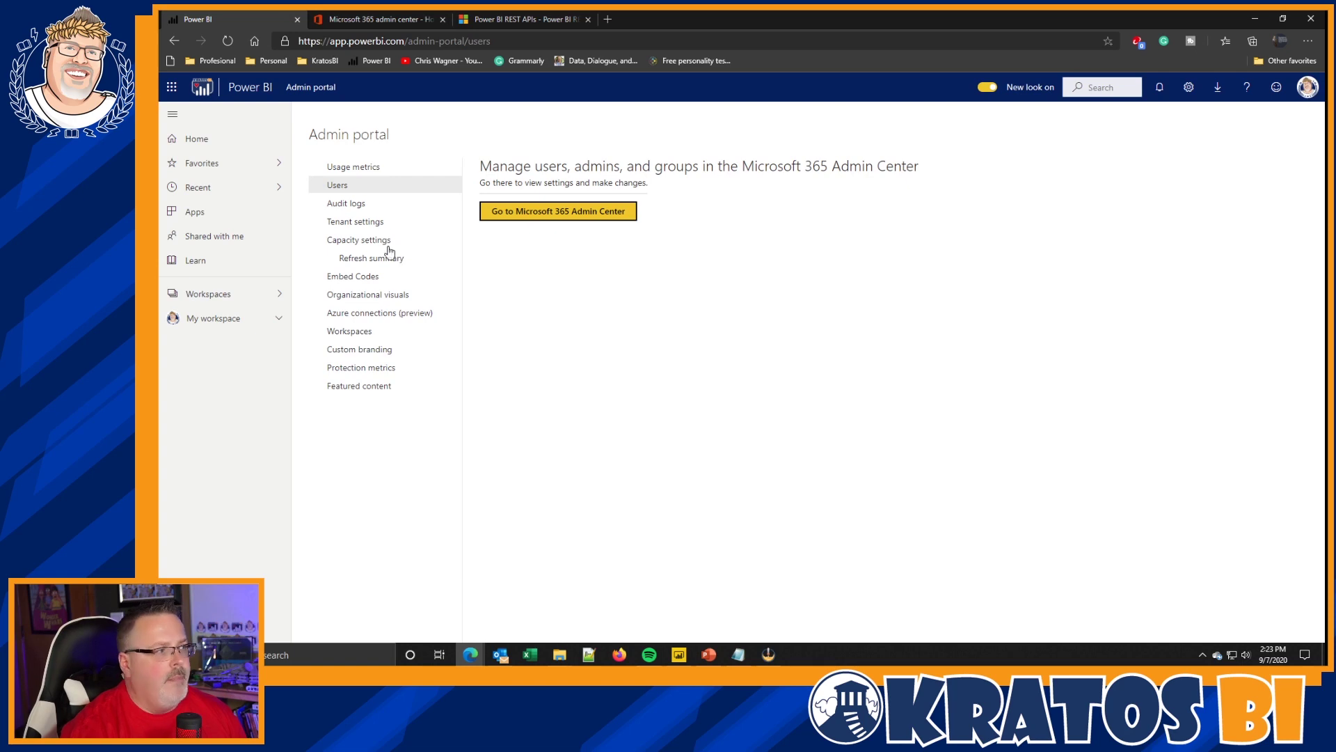
Review the Audit logs section alongside Users, and open the Tenant settings section.
left_click(376, 208)
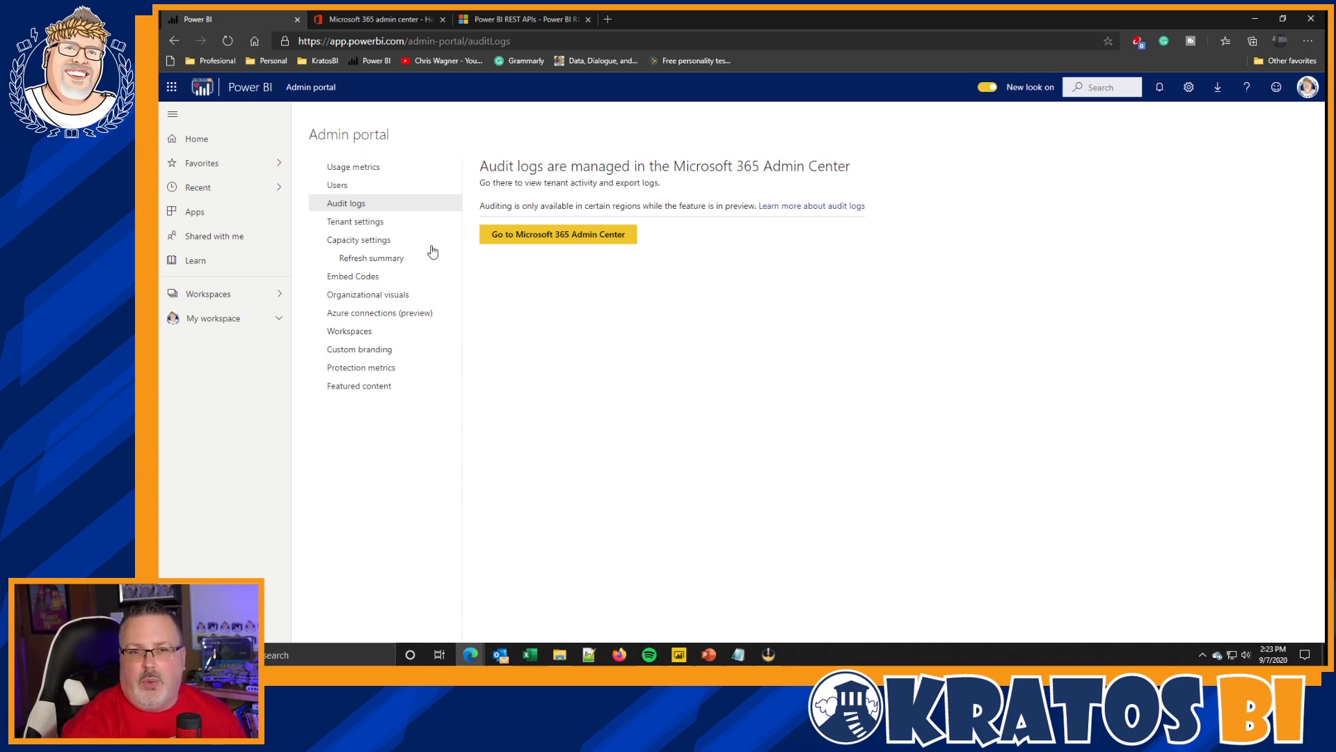
left_click(342, 187)
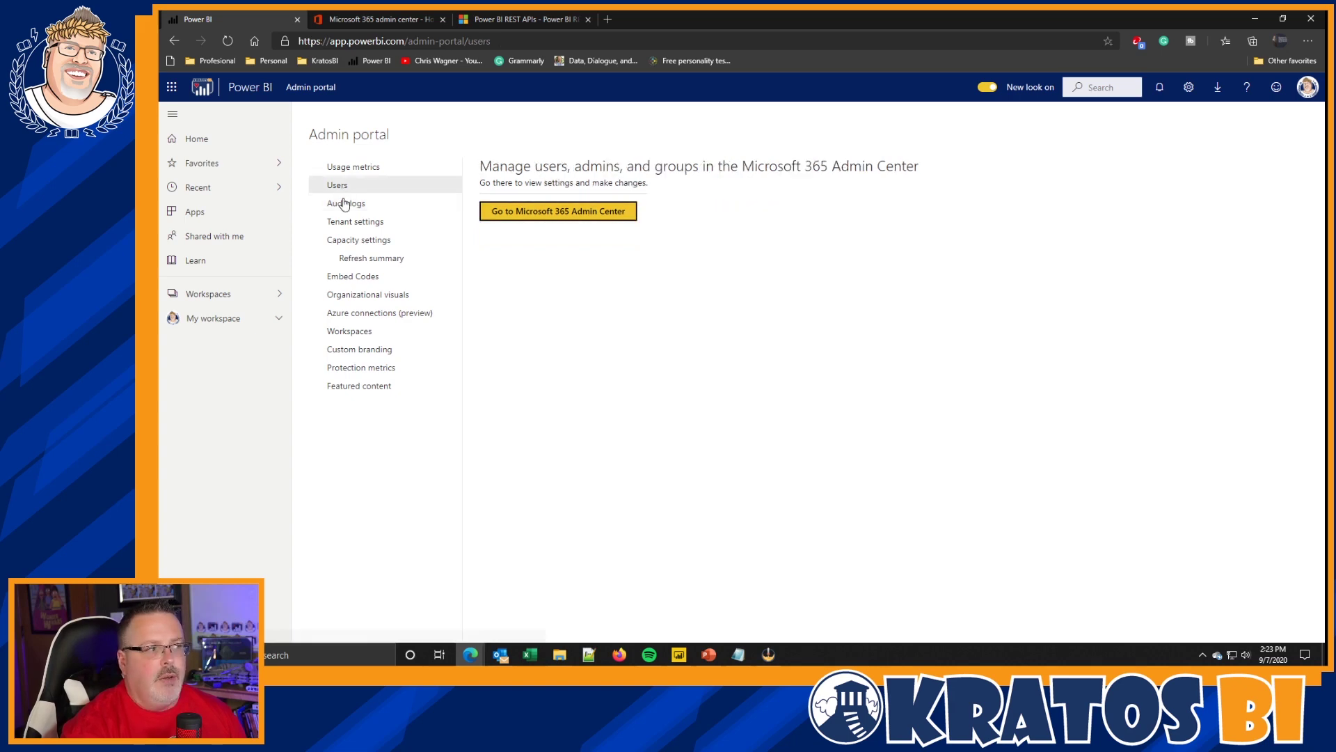
left_click(346, 203)
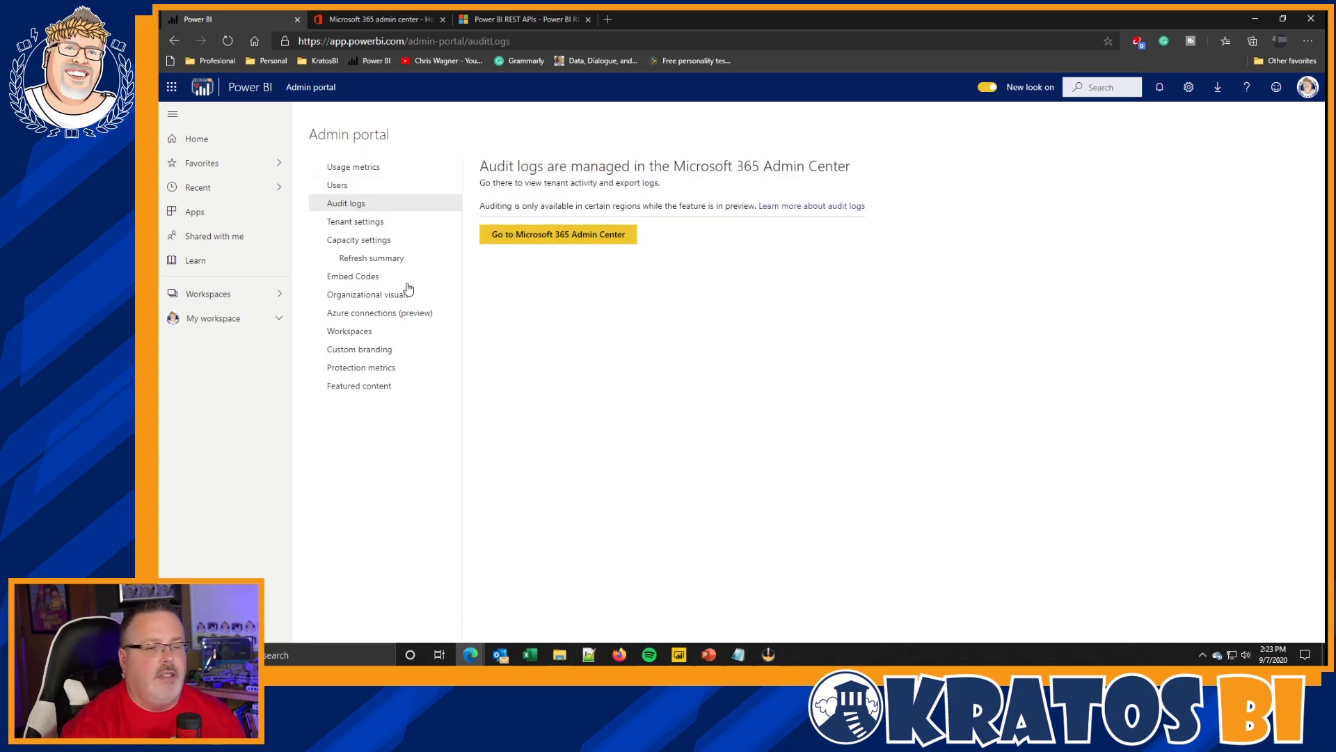
left_click(357, 222)
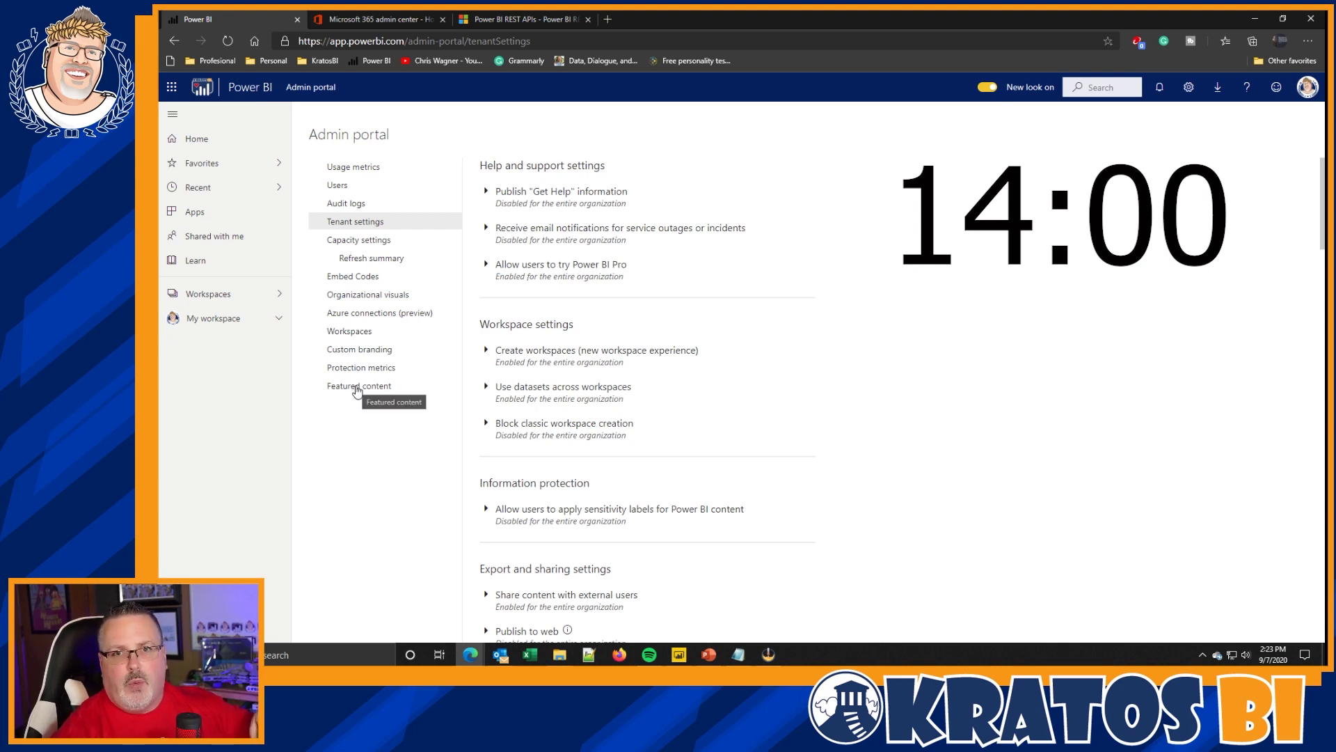
Review the Power BI Premium and Power BI Embedded pages in the capacity settings.
left_click(348, 245)
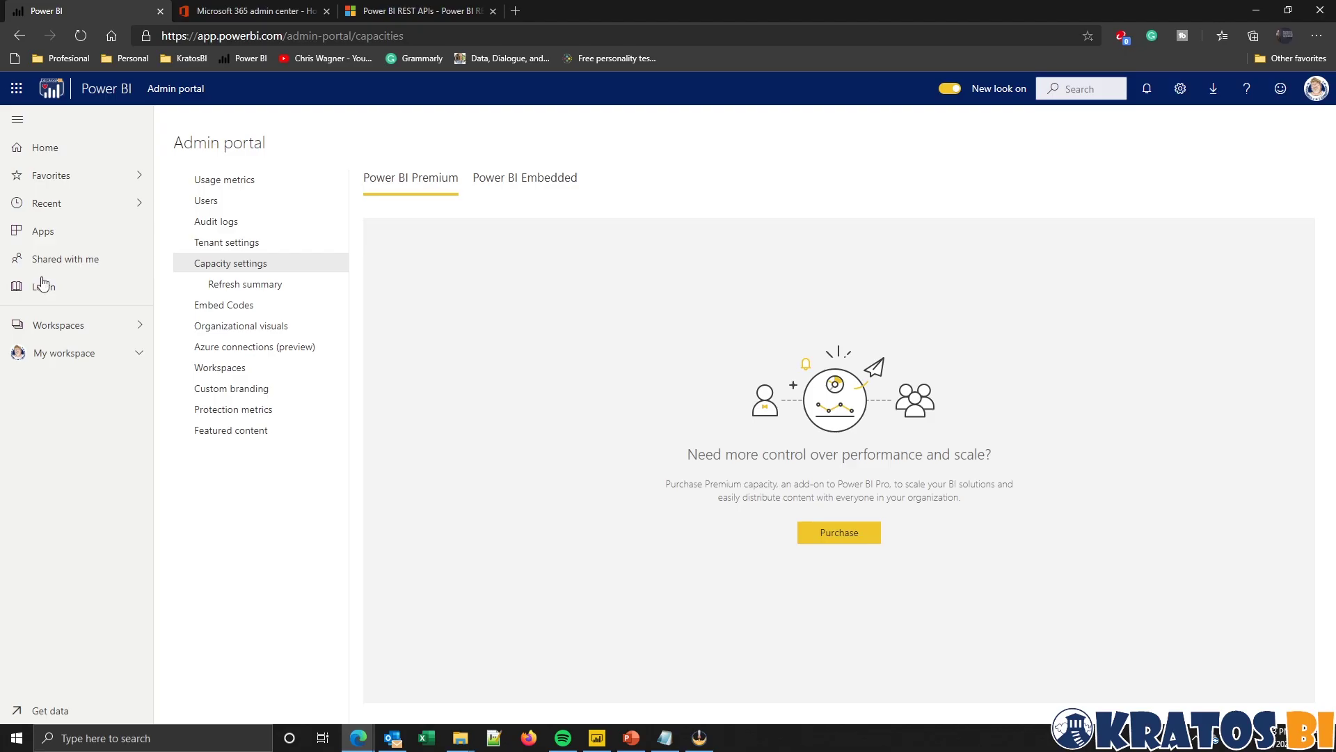
left_click(513, 183)
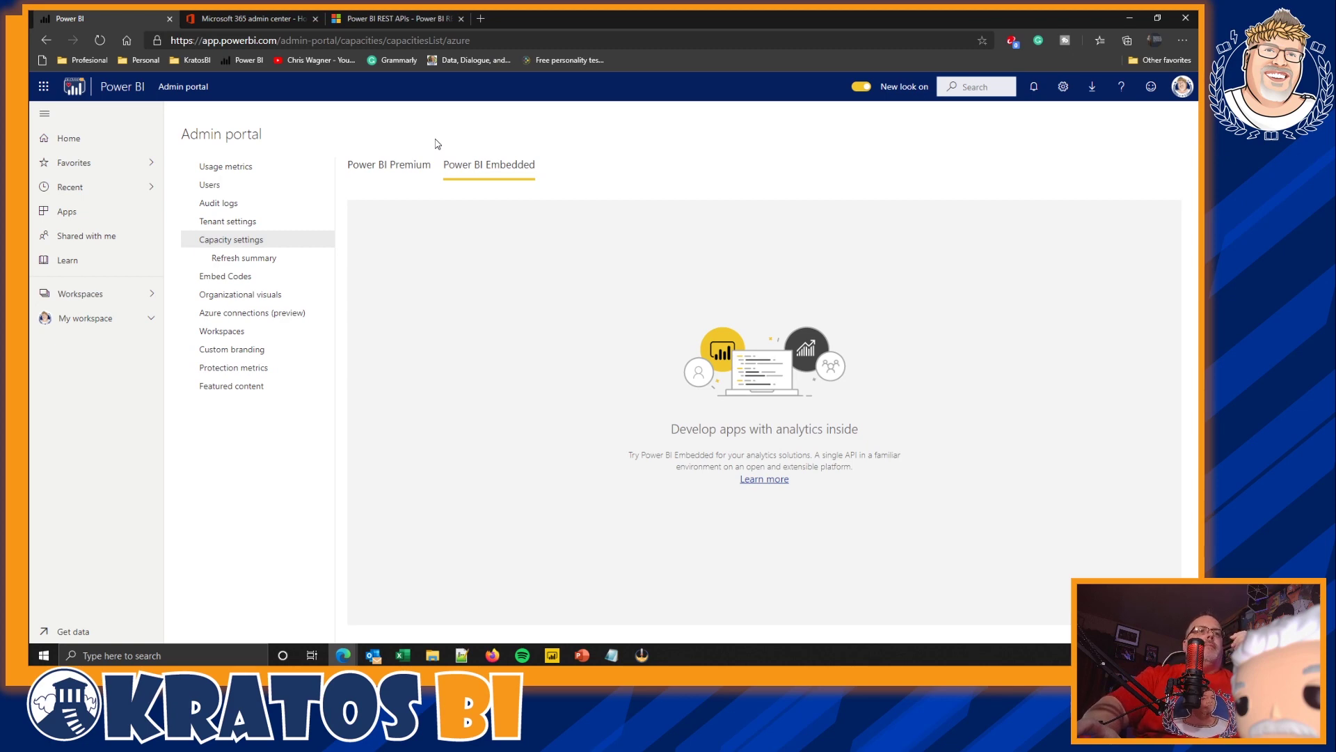
left_click(403, 168)
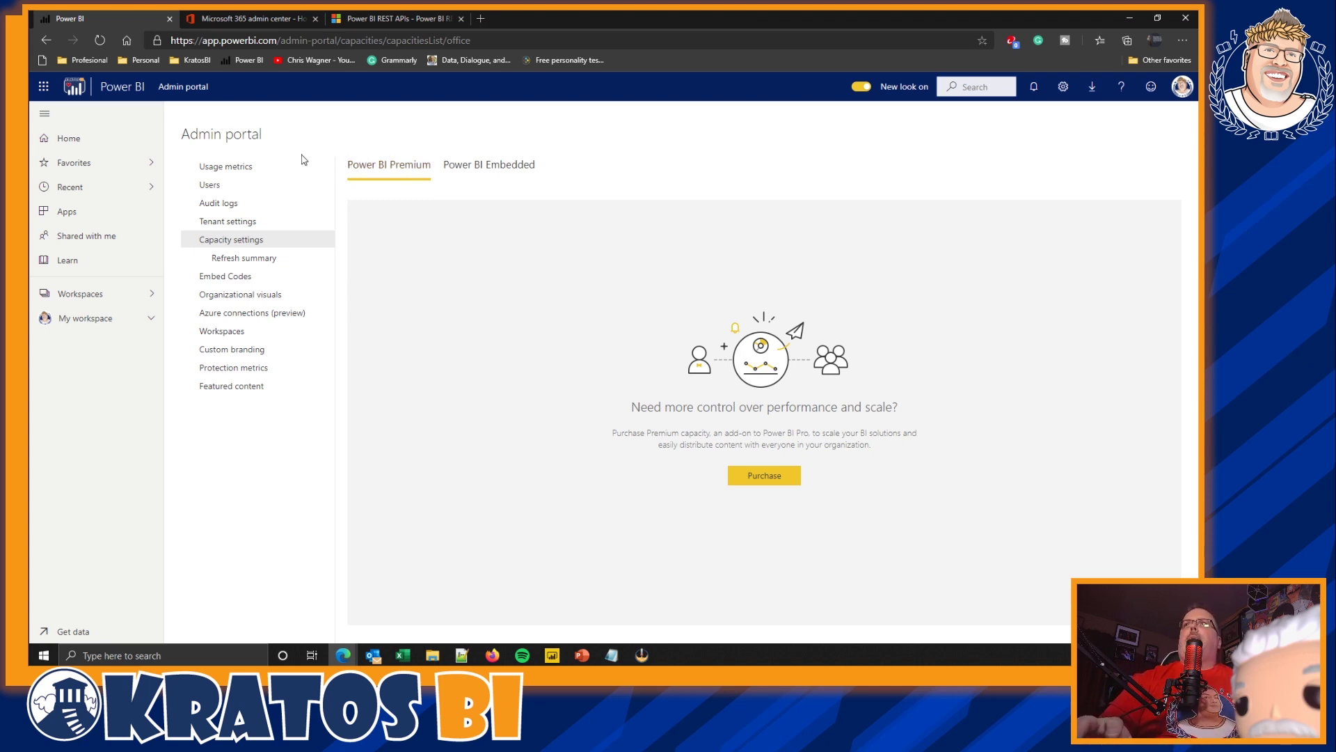
Examine the Schedule and History views of the capacity Refresh summary.
left_click(278, 263)
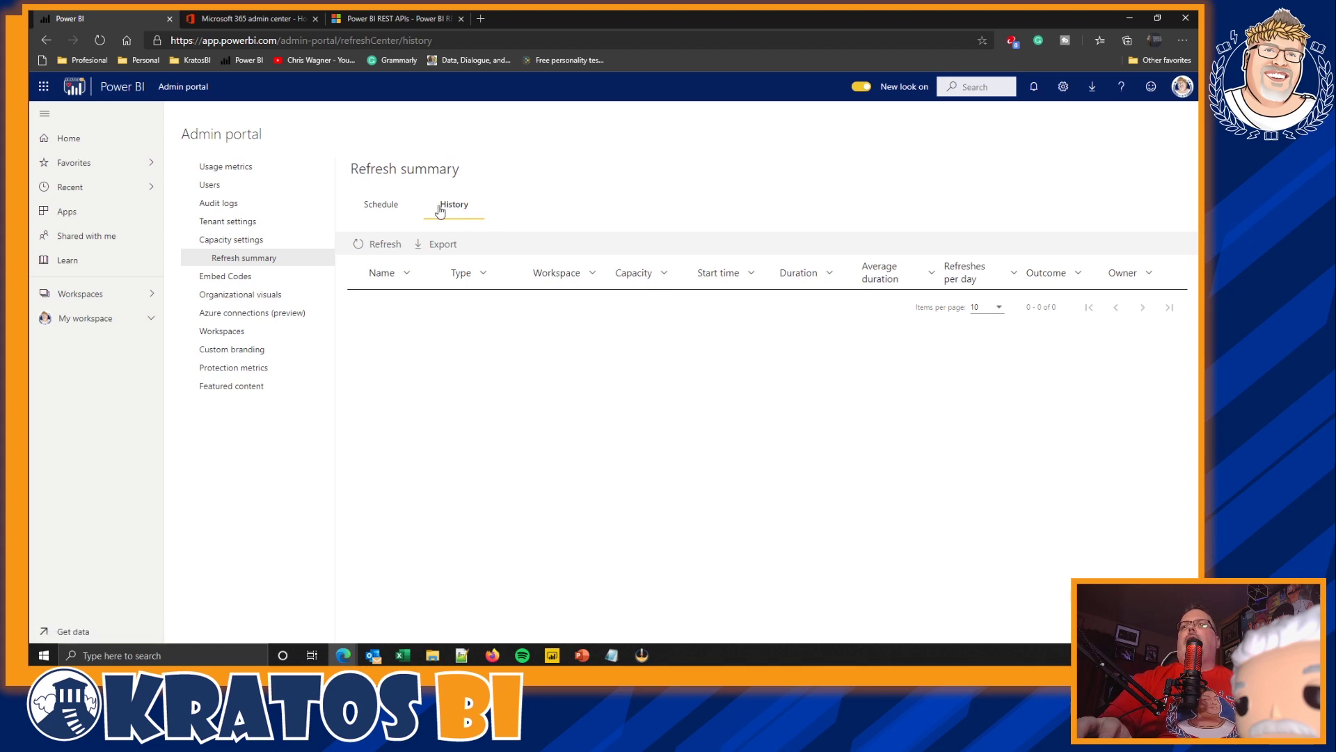
left_click(390, 208)
left_click(453, 208)
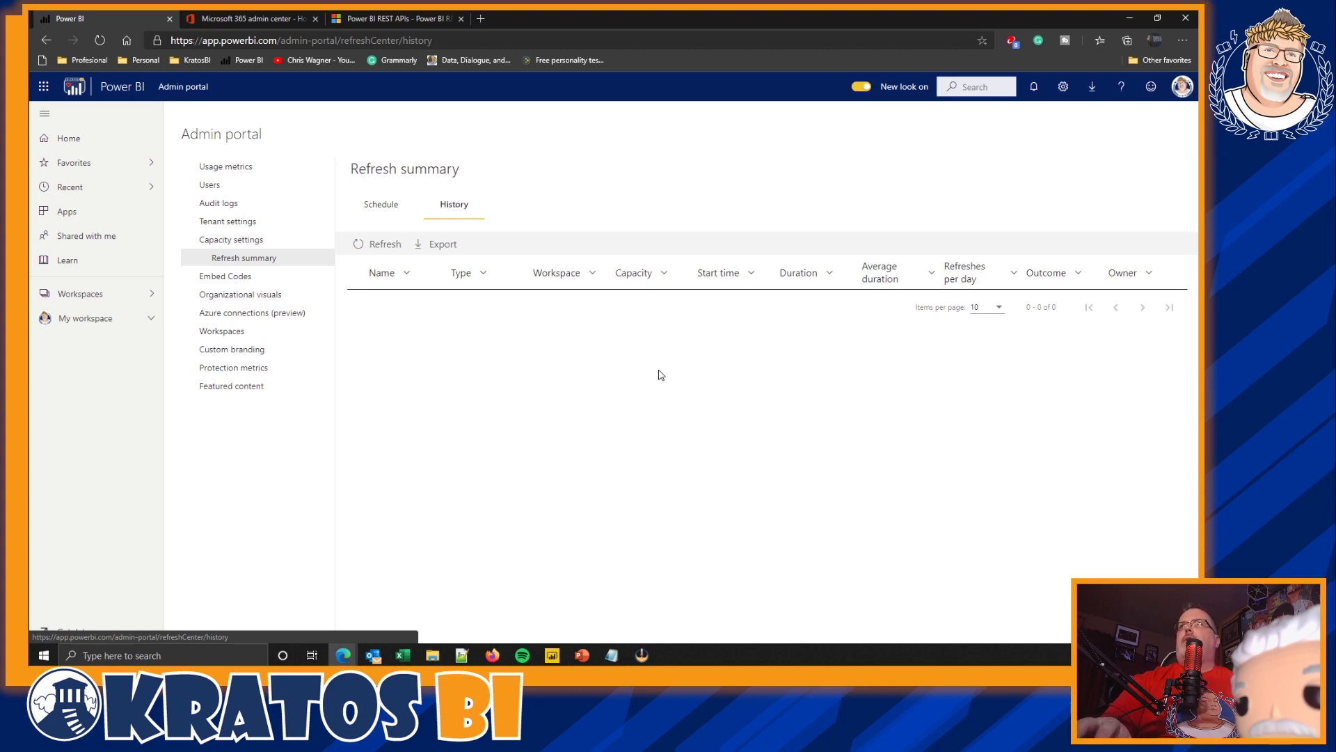
left_click(394, 206)
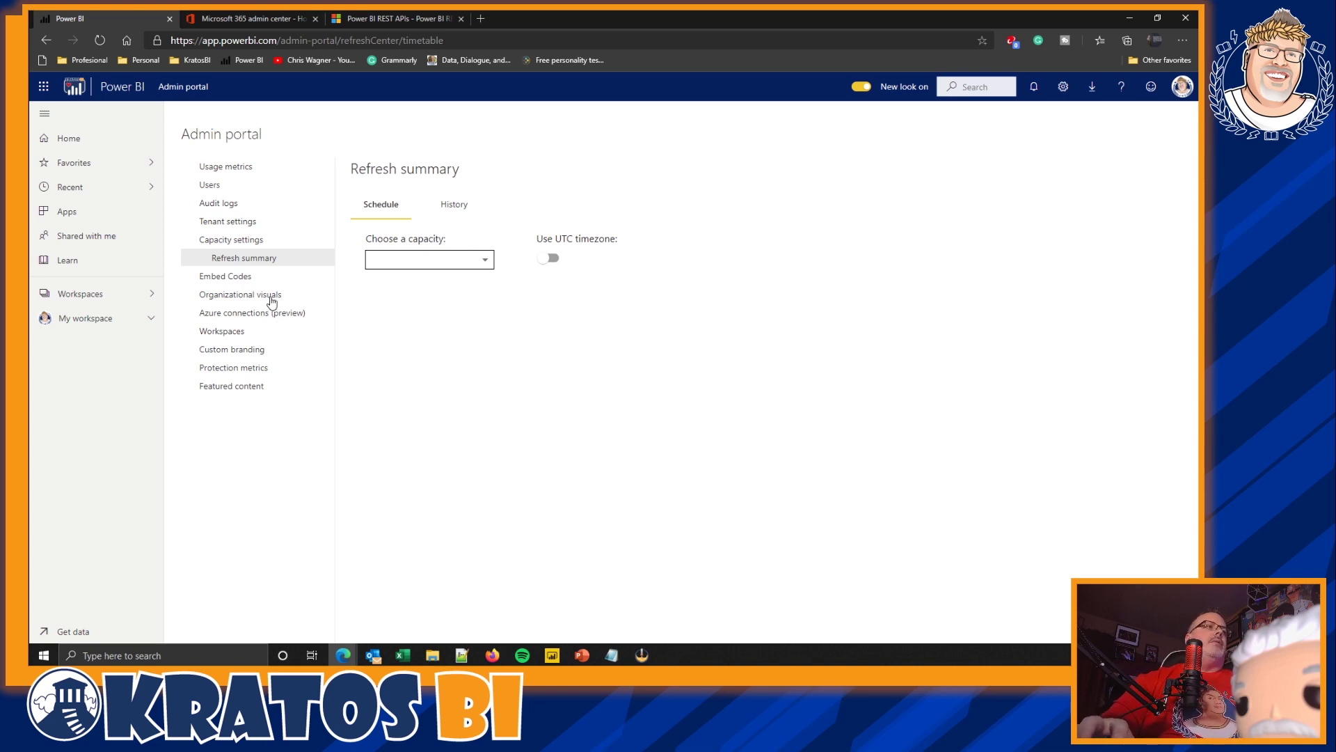
View the organization's Embed Codes and Organizational visuals sections.
left_click(237, 279)
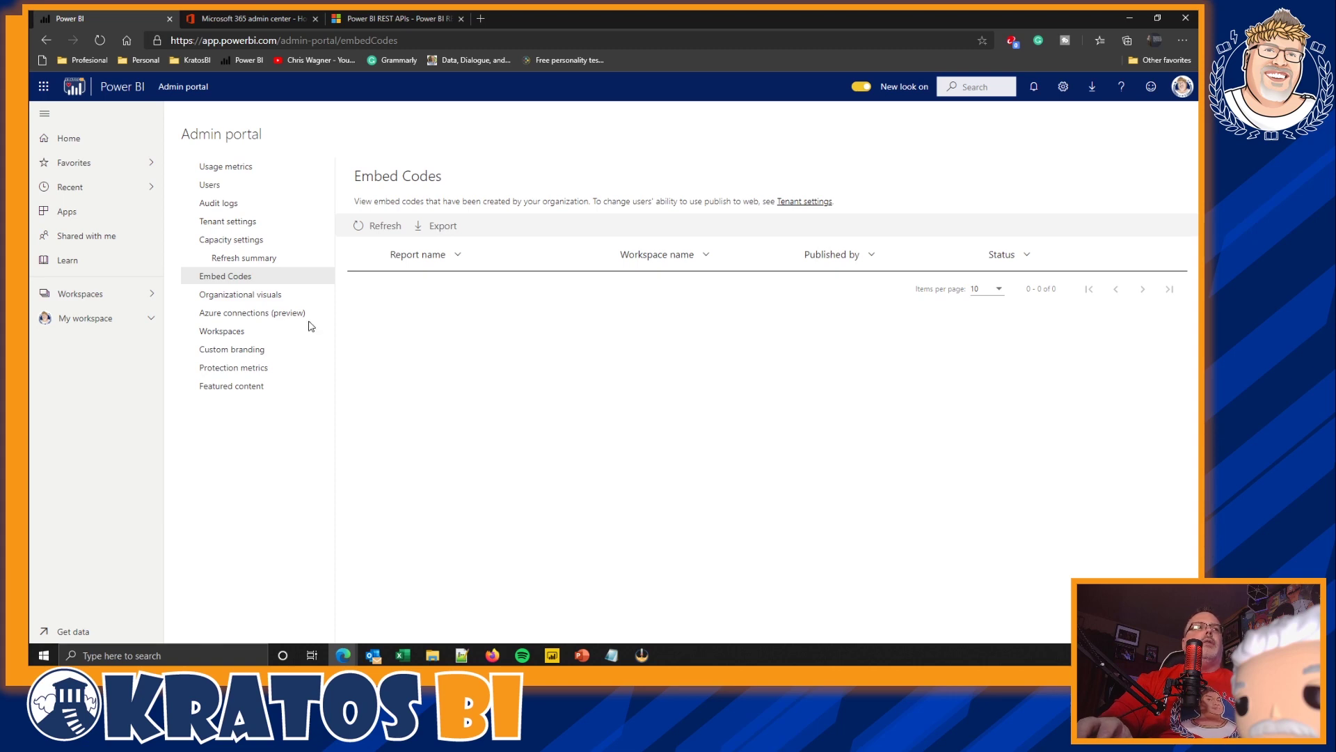
left_click(263, 298)
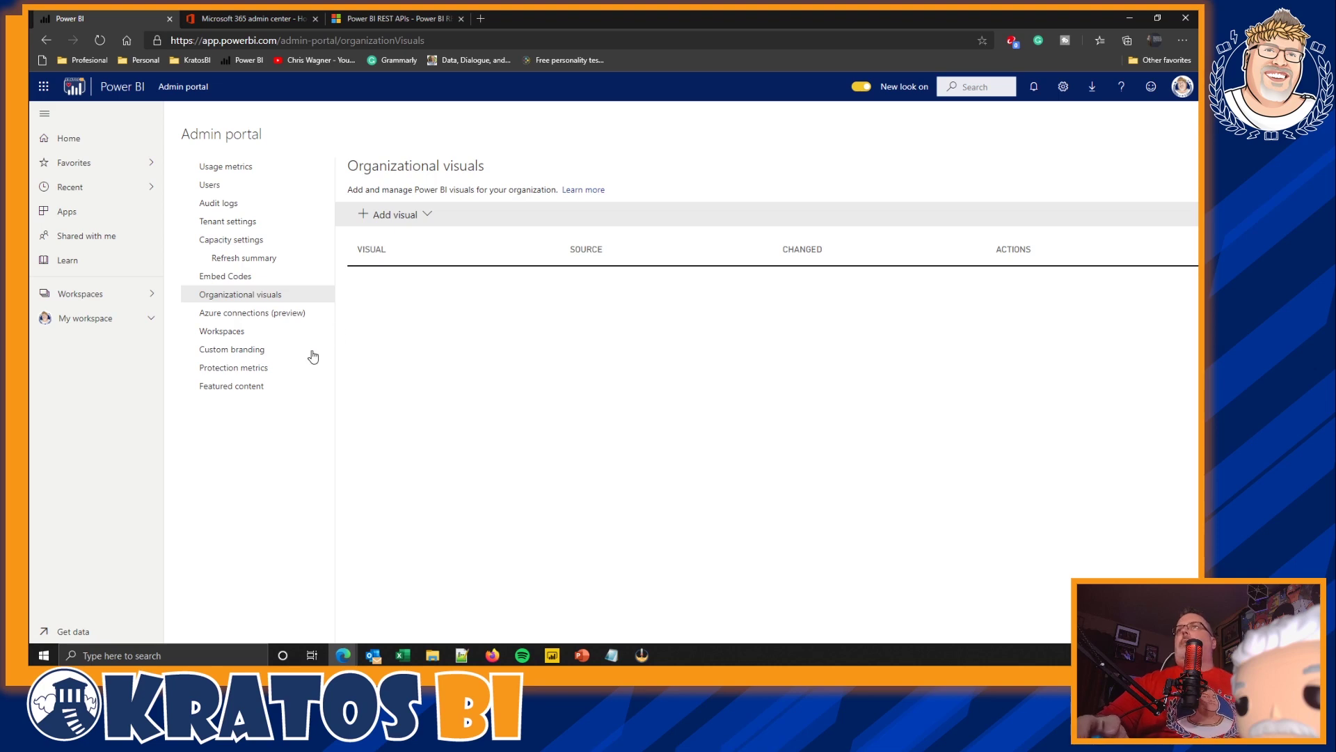
Expand the workspace-level storage permissions and tenant-level storage settings under Azure connections (preview).
left_click(279, 317)
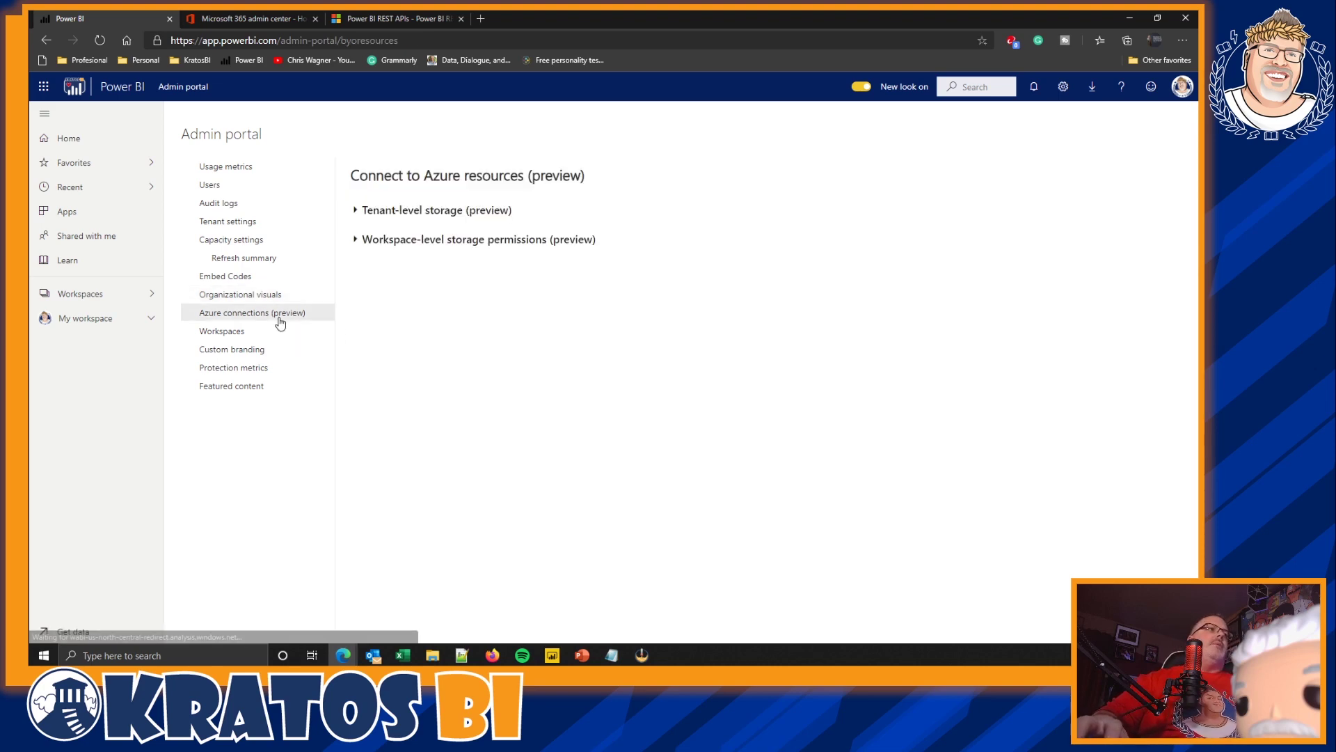
left_click(355, 239)
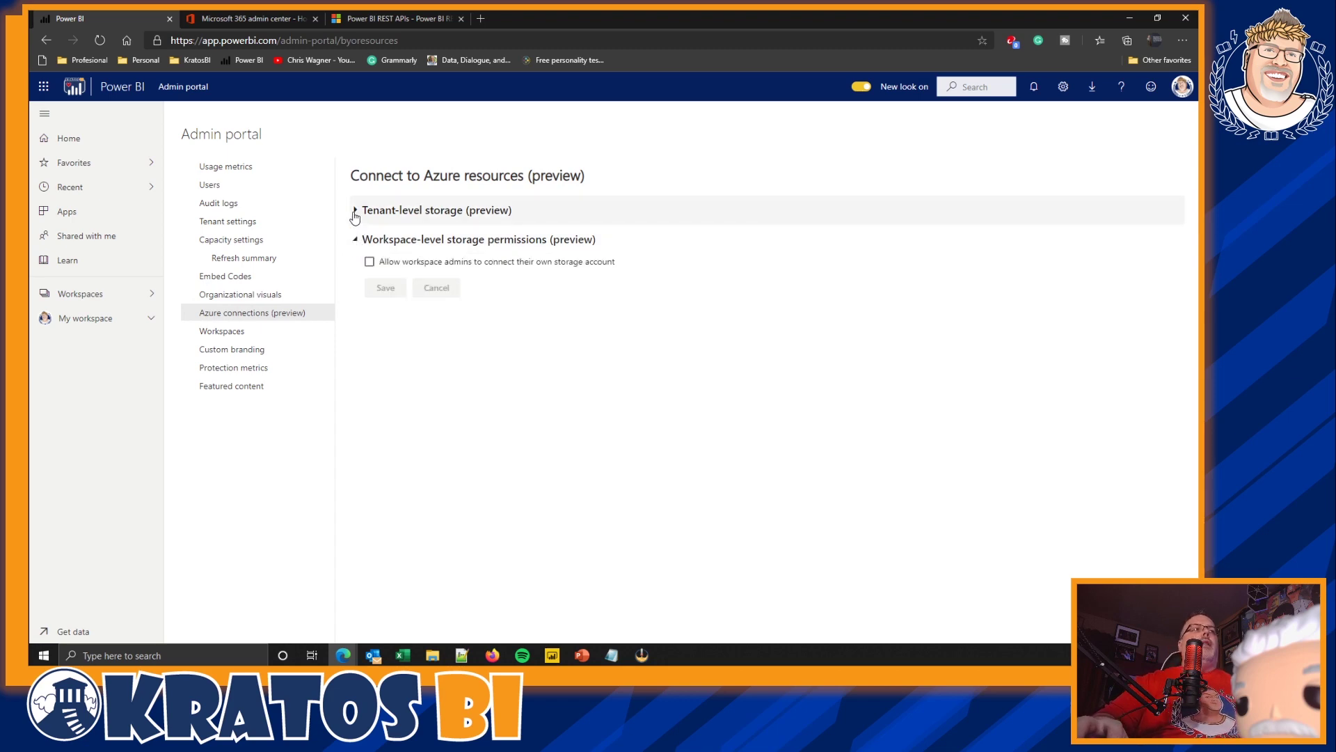
left_click(355, 210)
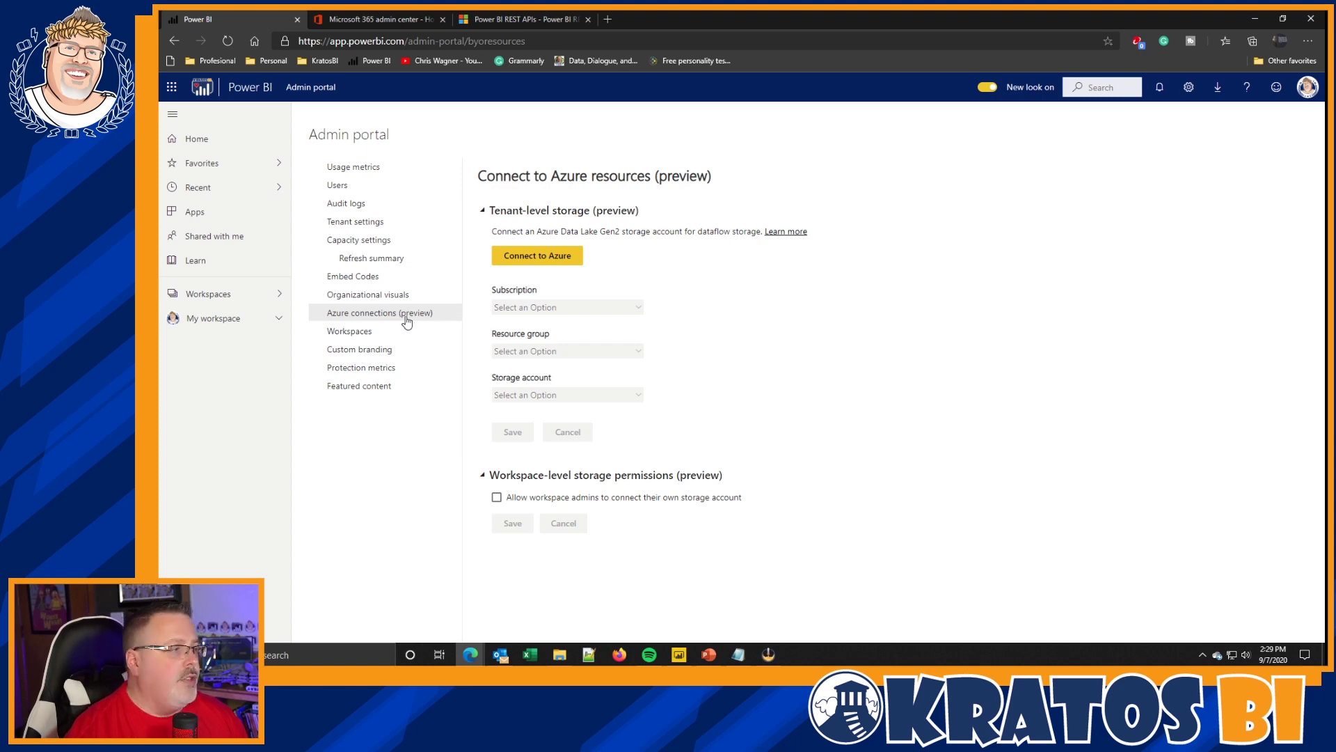
Inspect the access settings of the Datasets and Dataflows workspace in the Workspaces list, and close them.
left_click(349, 337)
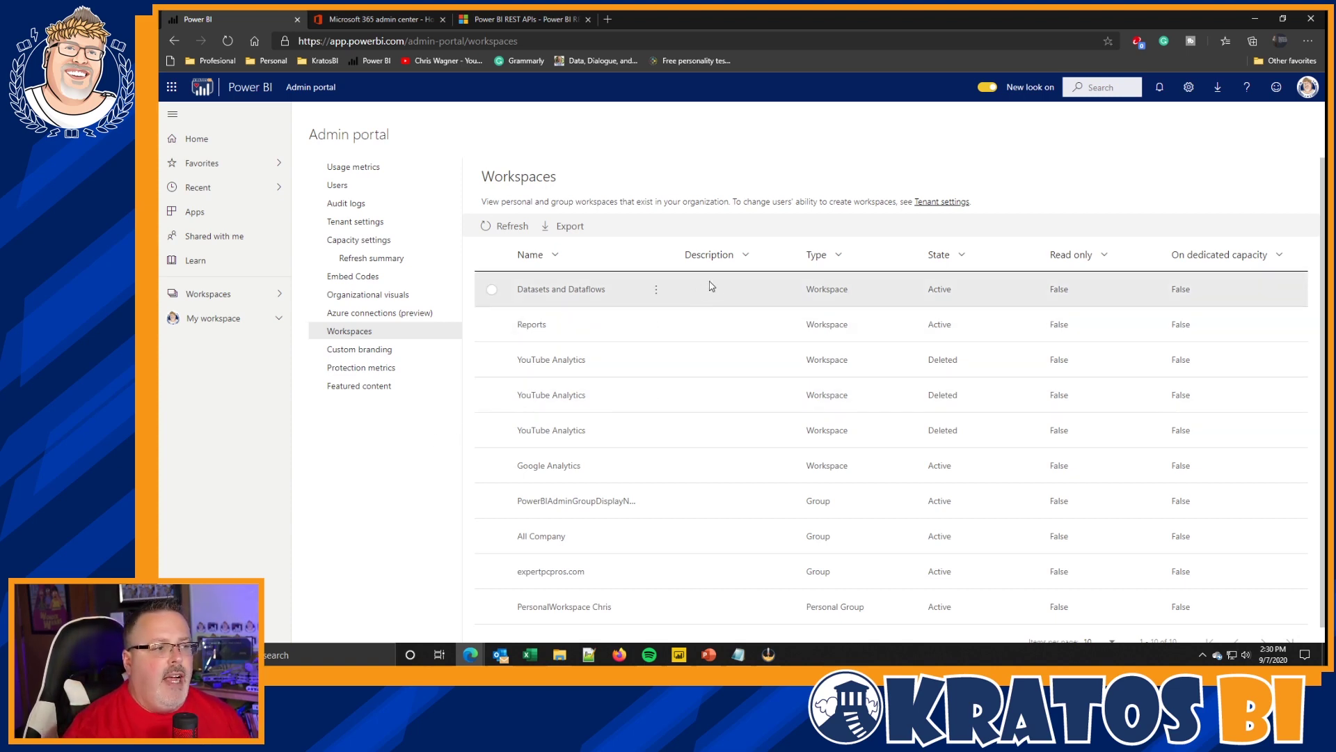
left_click(652, 289)
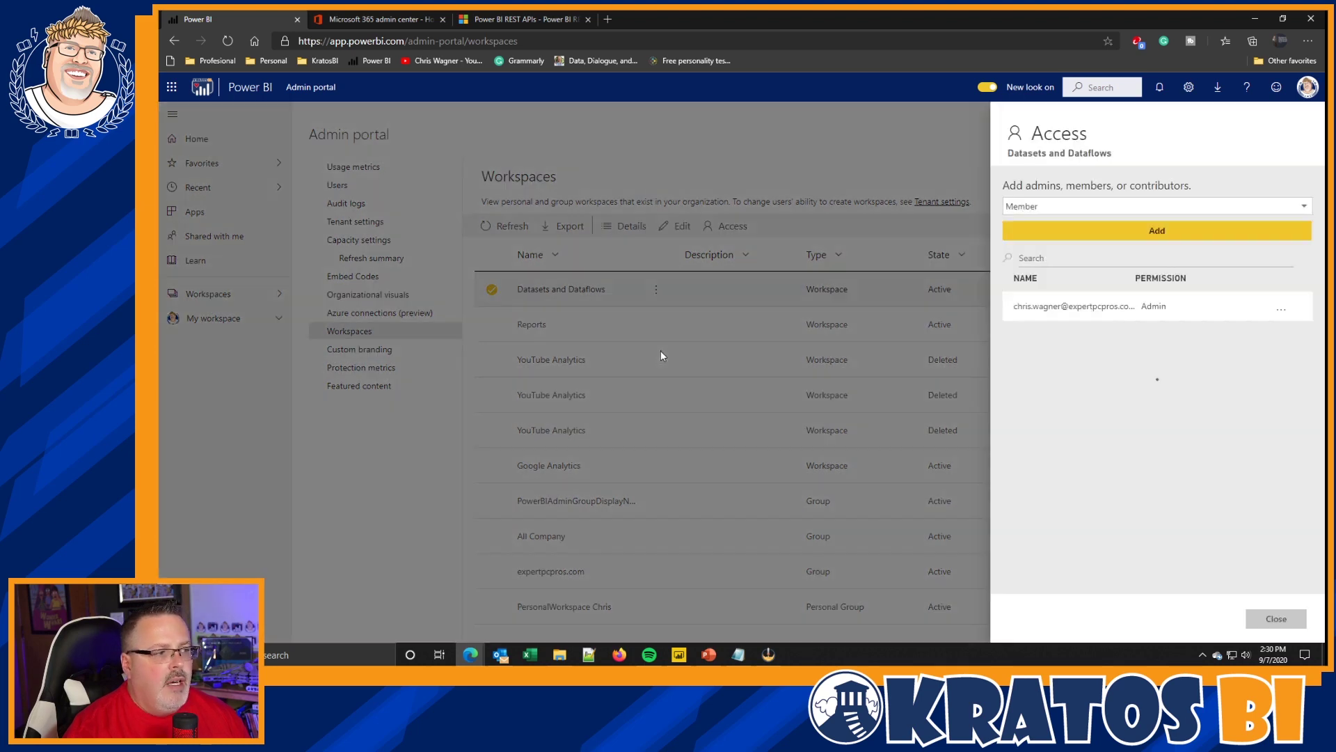
left_click(662, 348)
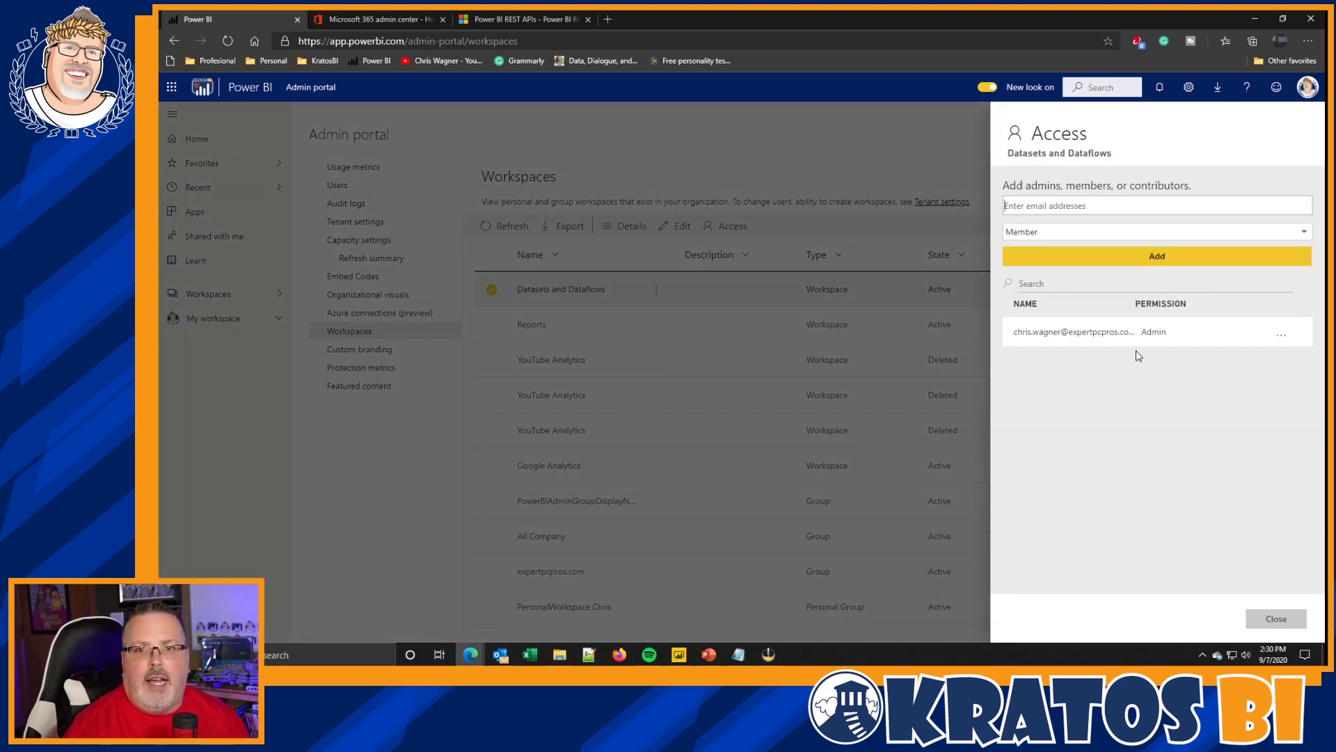
left_click(1056, 207)
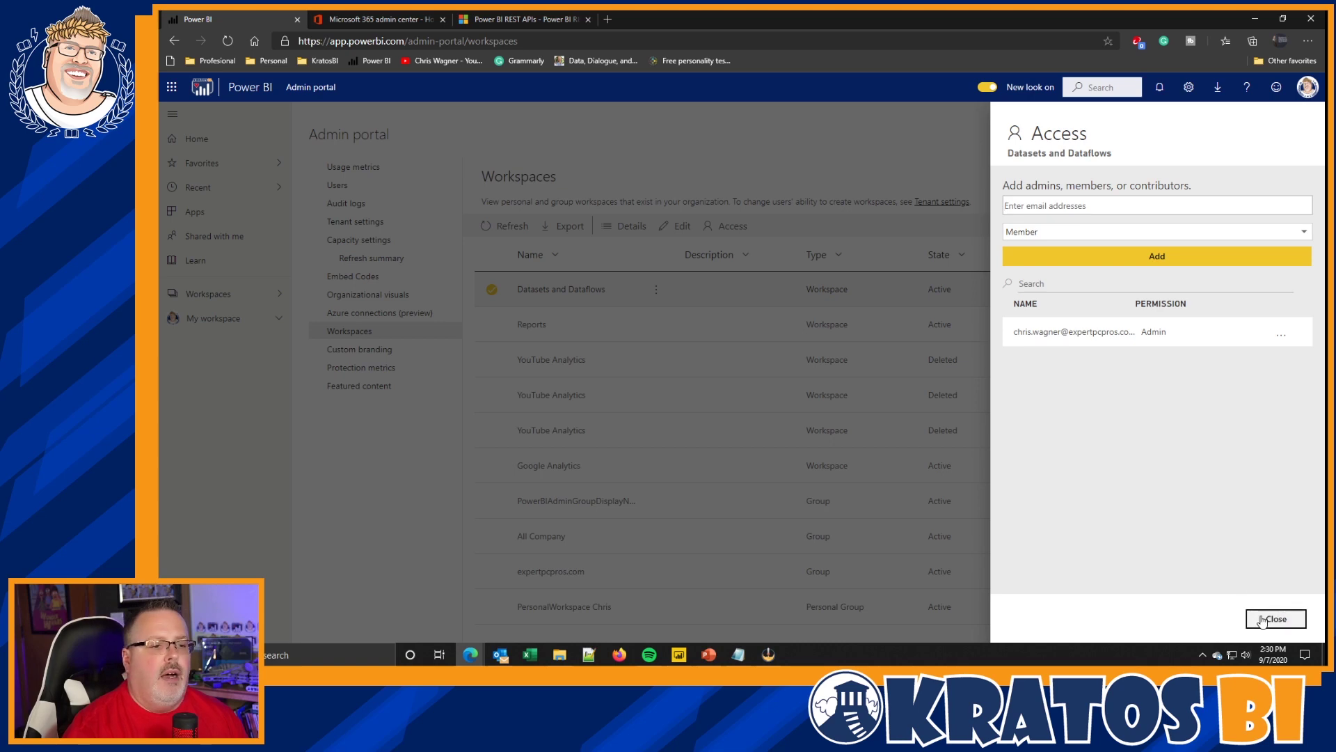
left_click(1274, 619)
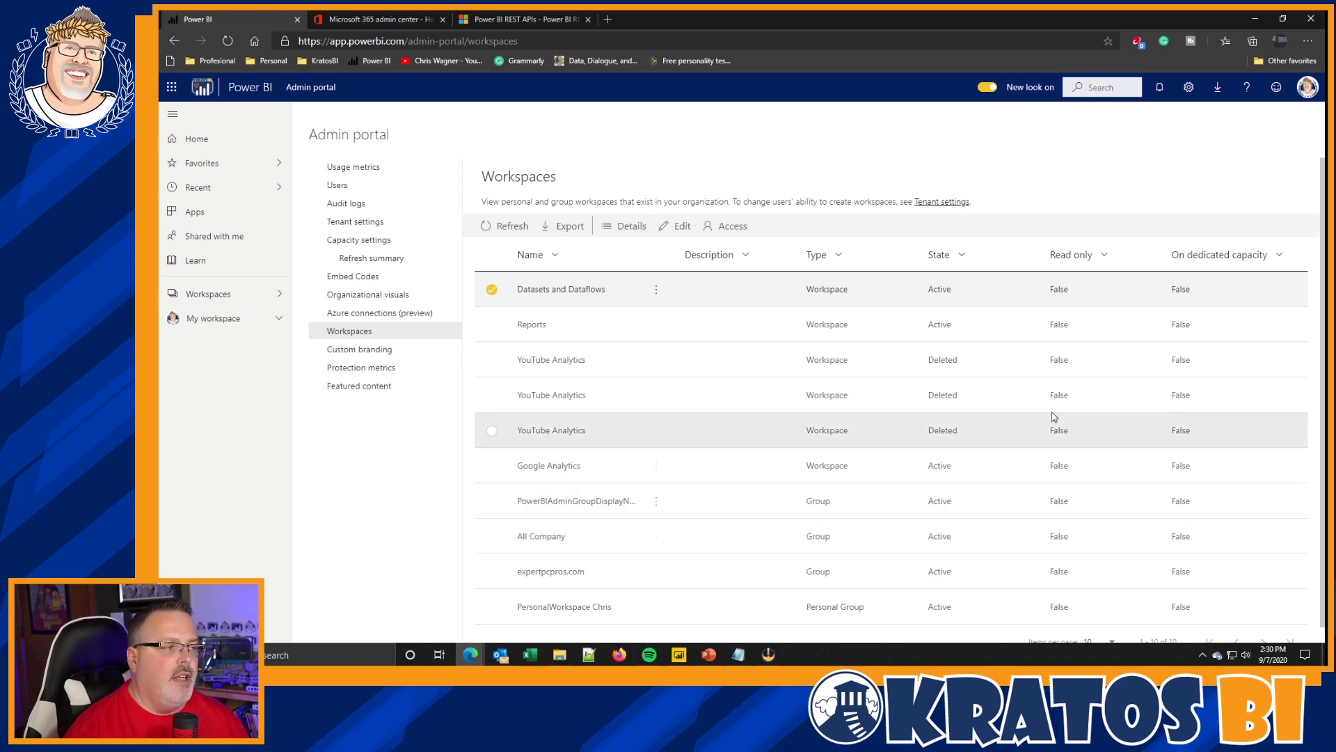
Inspect the details of the Personal Group workspace at the end of the Workspaces list, and close them.
scroll(828, 591, "down", 1)
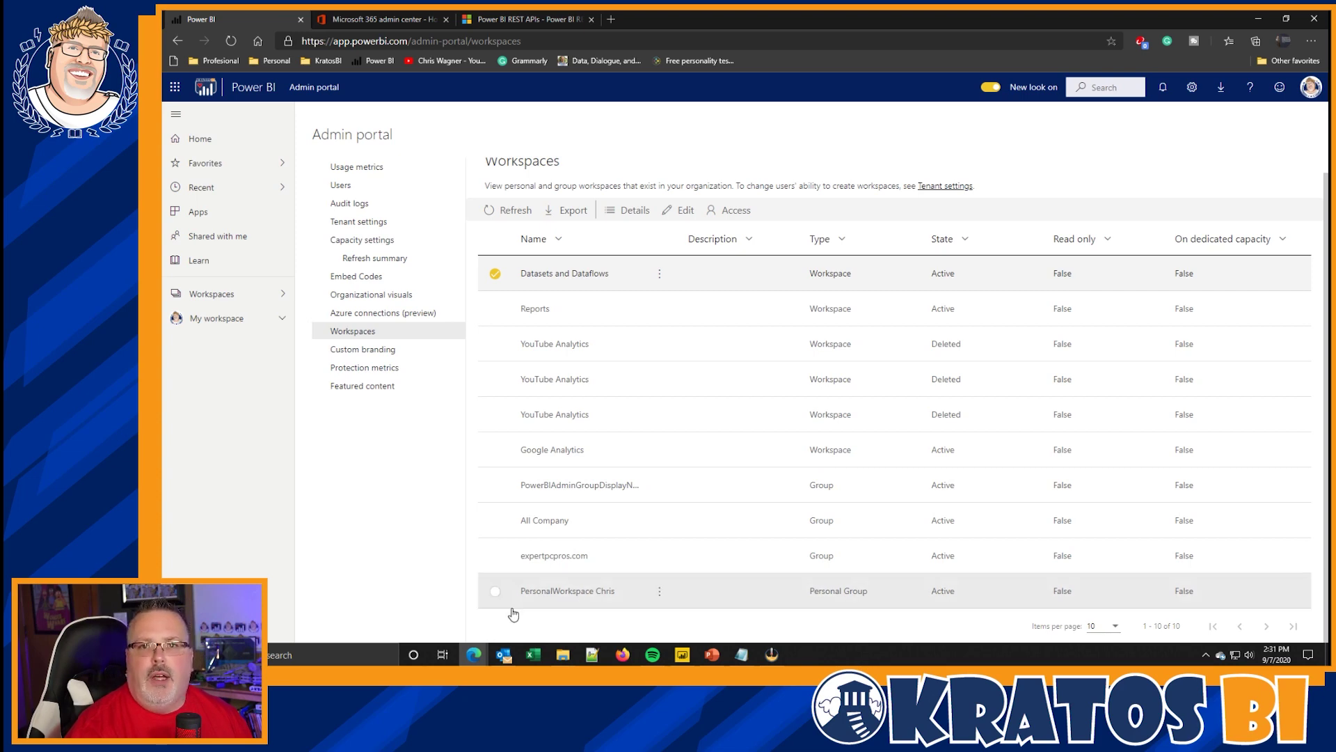
left_click(659, 591)
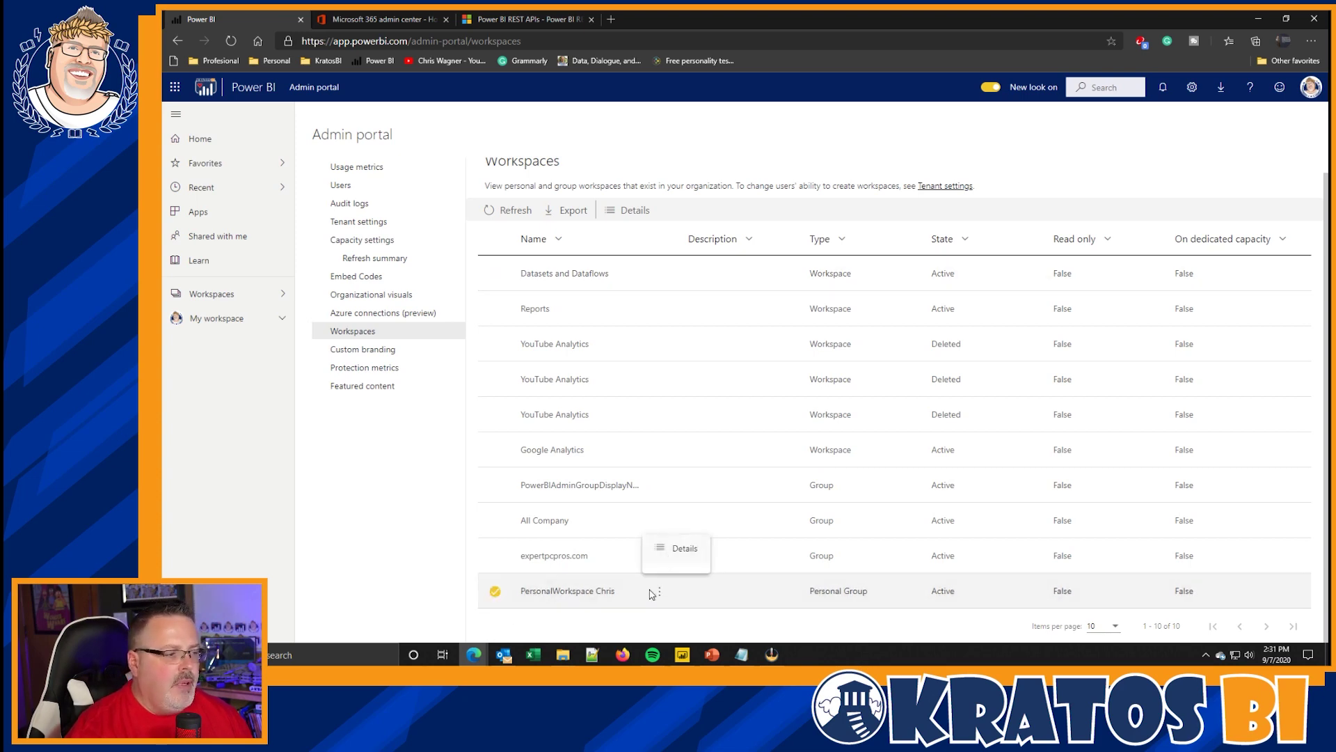
left_click(675, 550)
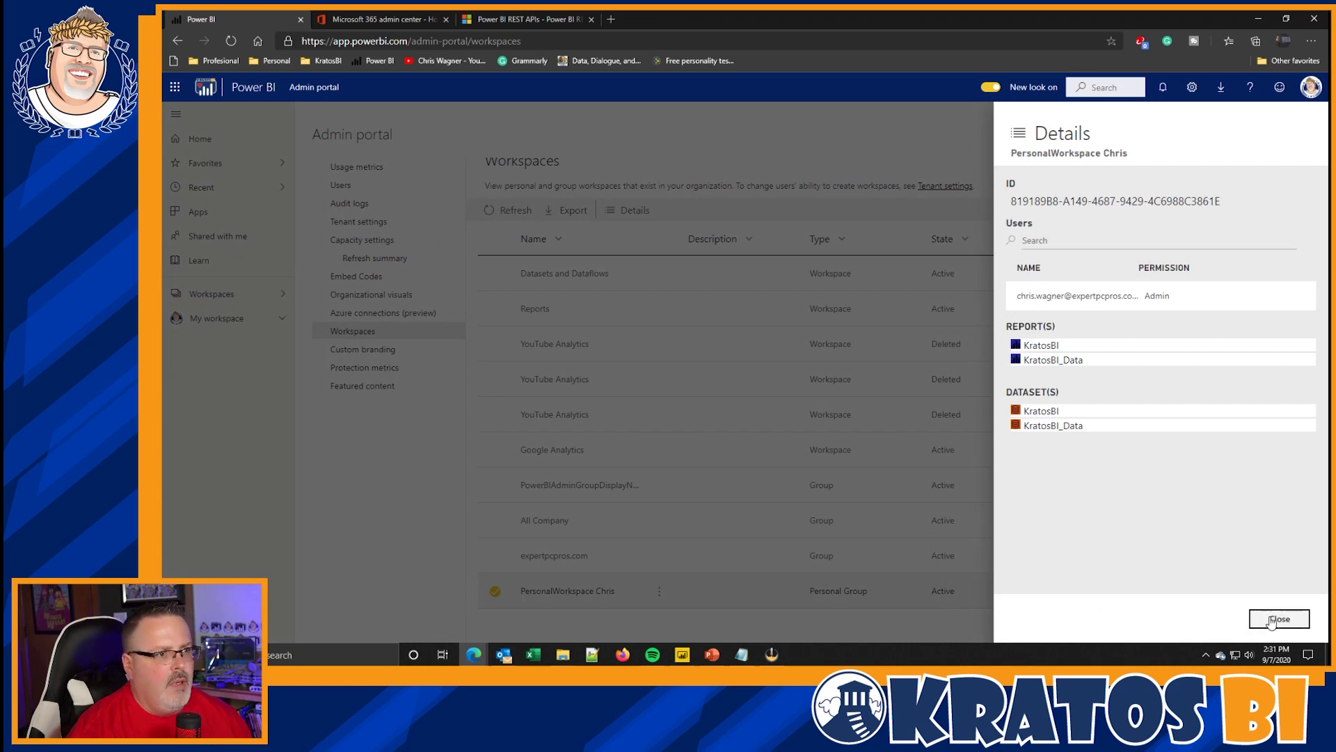
left_click(1265, 618)
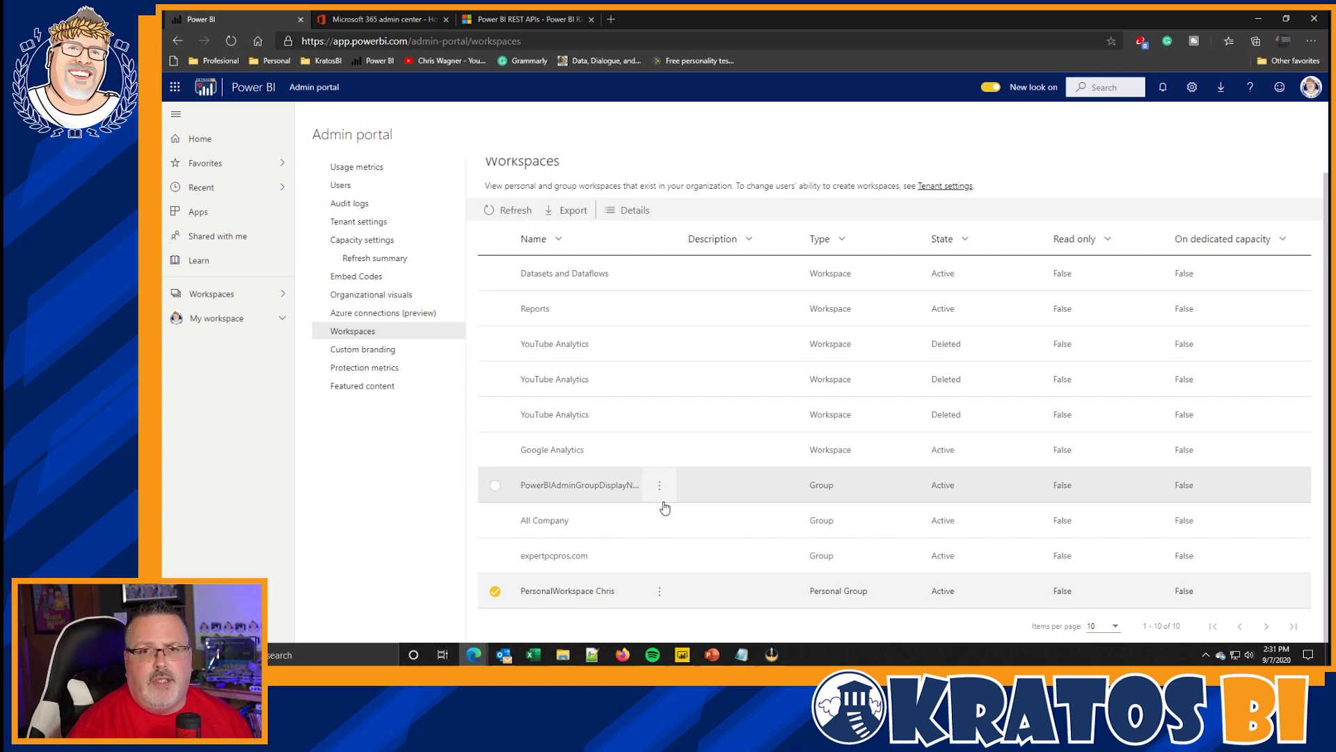
Review the Custom branding, Protection metrics and Featured content sections of the admin portal.
left_click(376, 355)
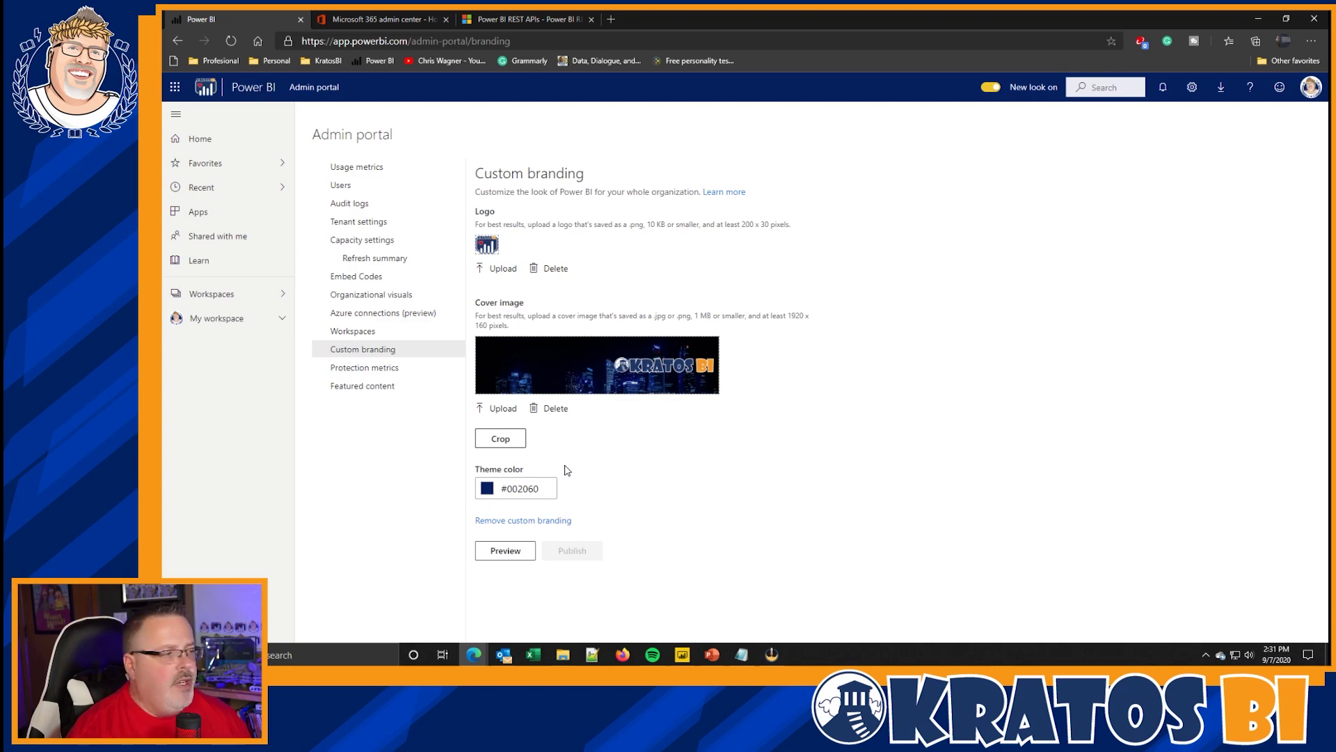
left_click(357, 369)
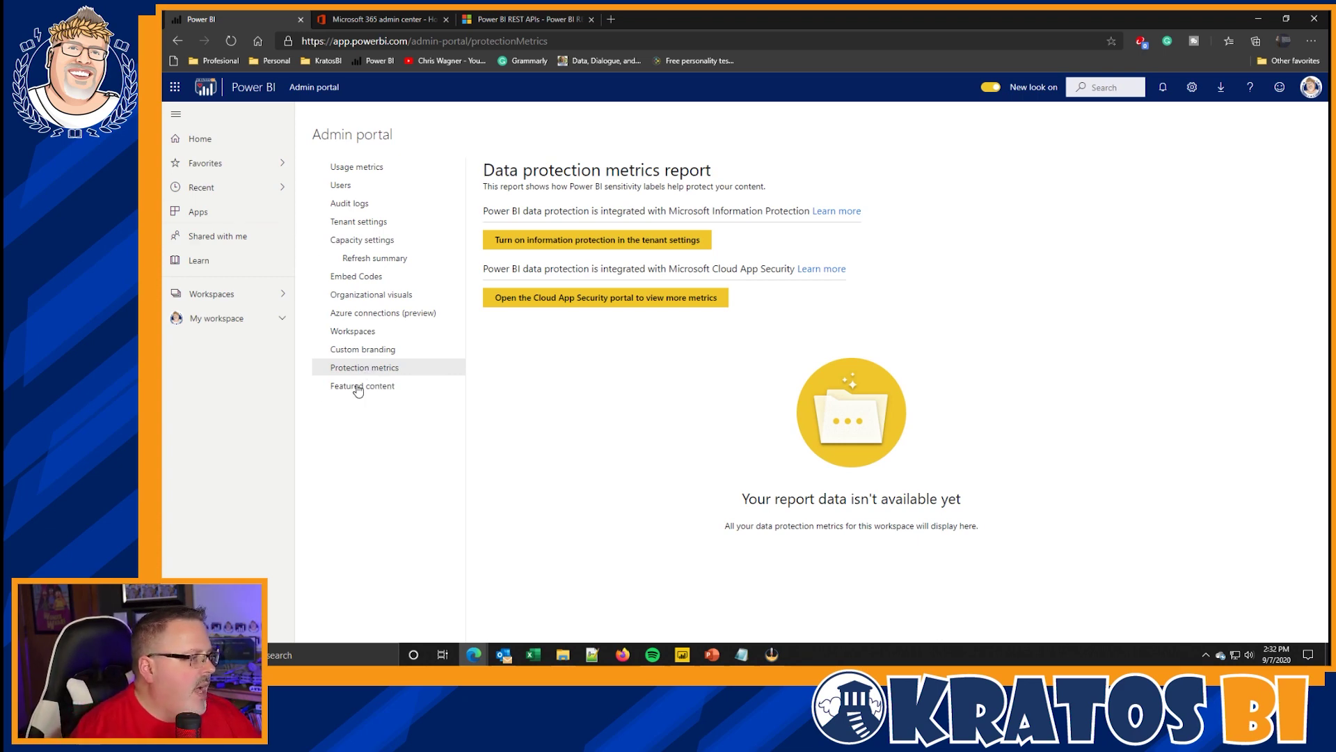
left_click(358, 387)
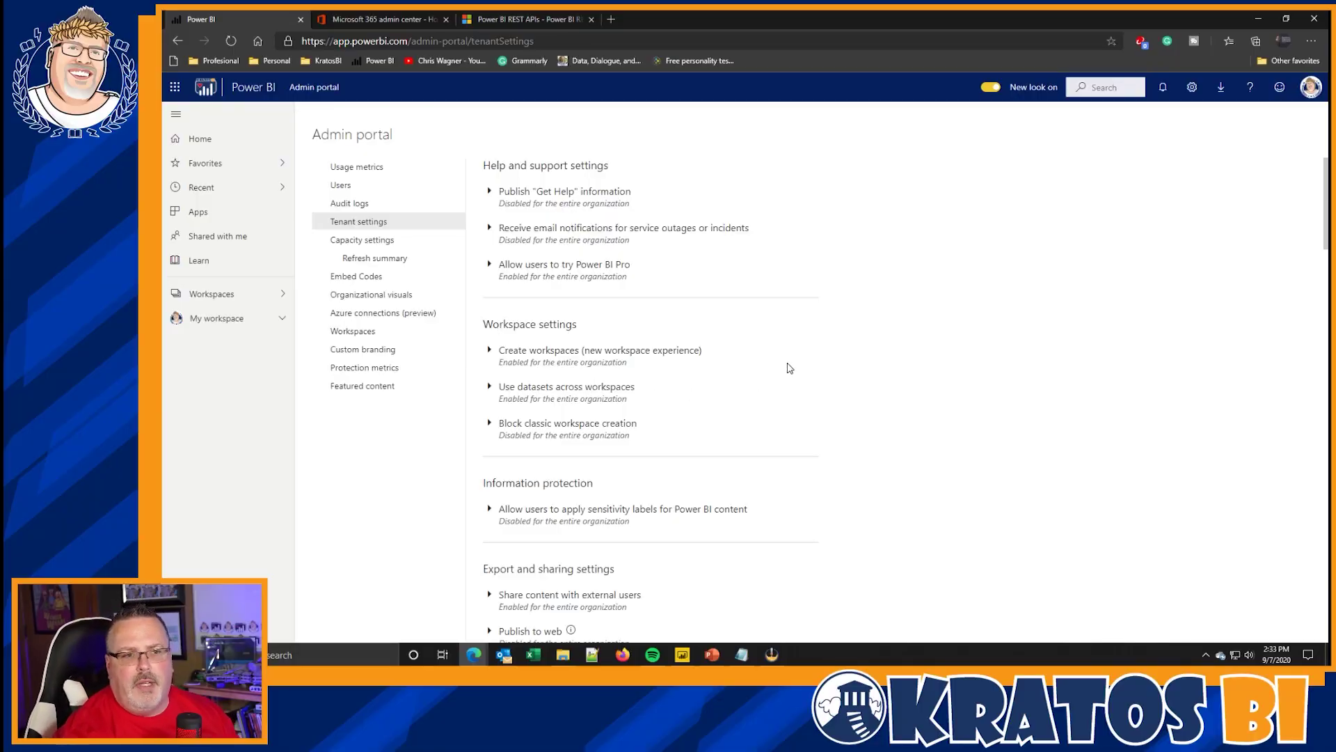
Look through the tenant settings and enable Publish "Get Help" information, selecting its Training documentation URL for entry.
scroll(787, 367, "down", 10)
scroll(725, 361, "down", 15)
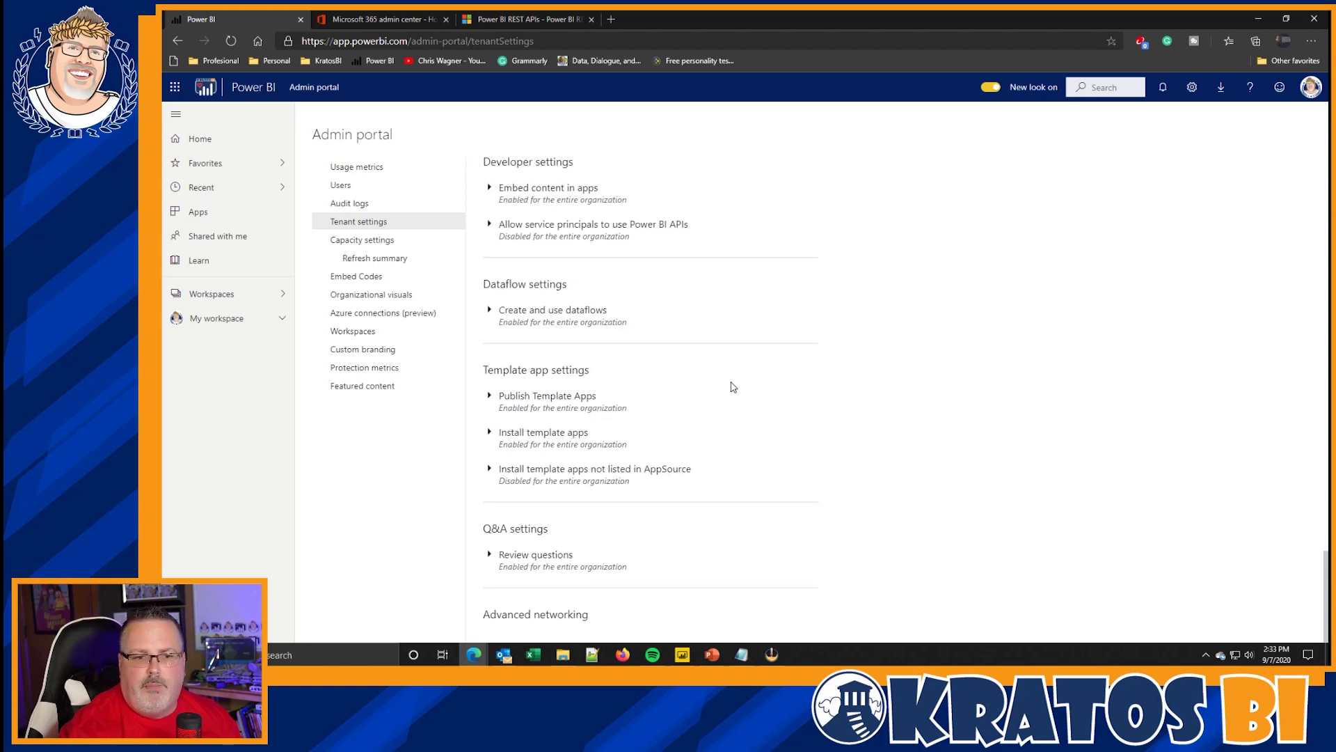
scroll(743, 379, "down", 5)
scroll(748, 368, "up", 20)
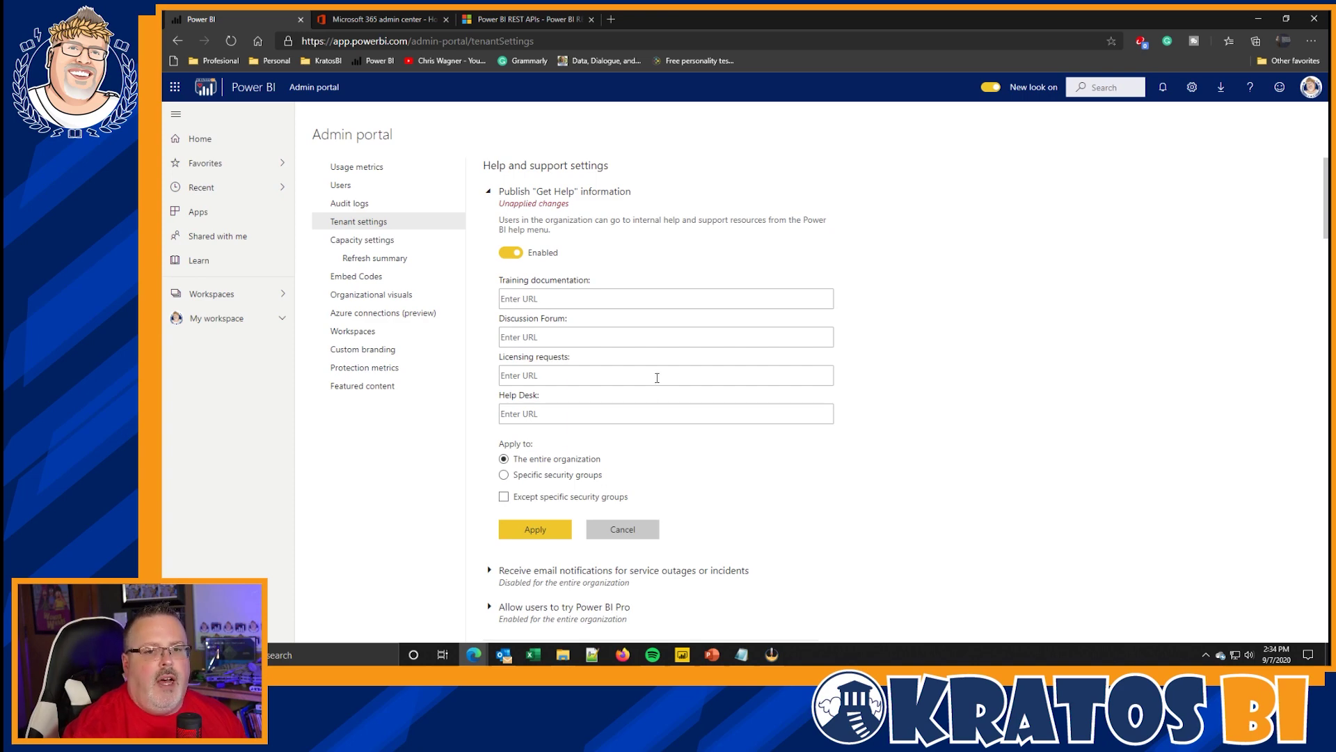
left_click(621, 299)
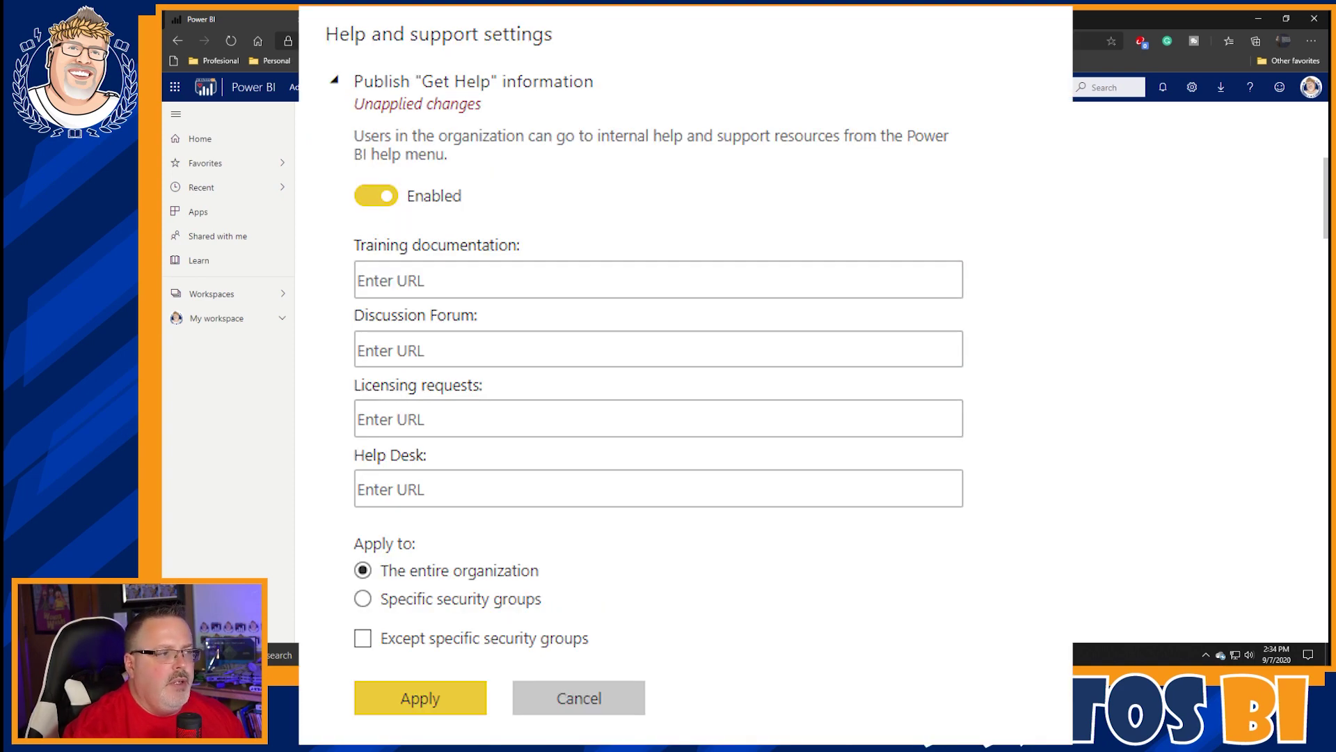